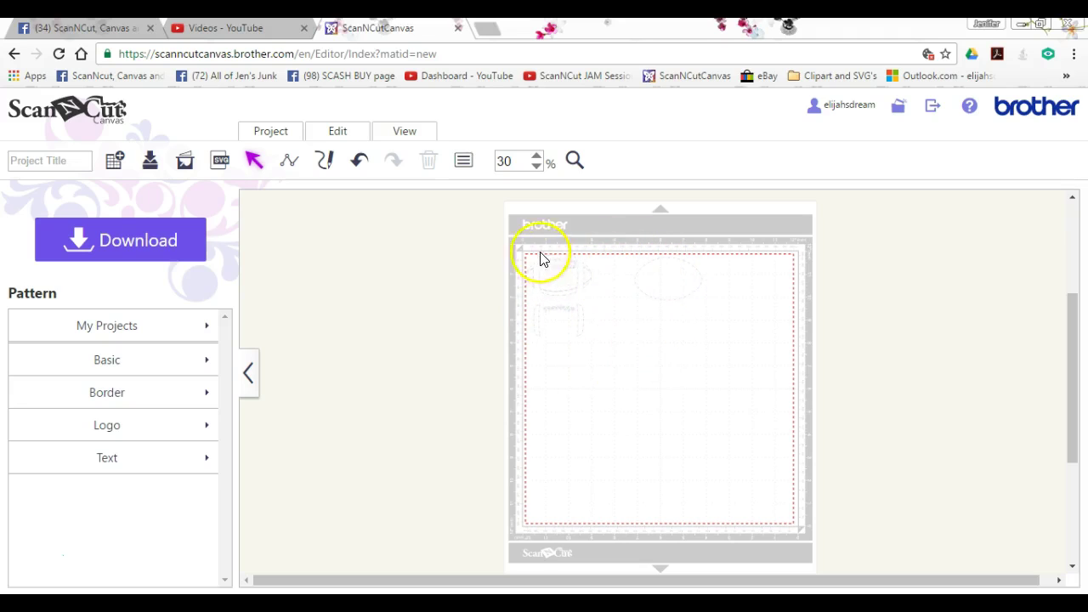
- Give the football, laces and plain oval shapes black outlines in the Properties panel
{"action": "left_click_drag", "start_coordinate": [522, 248], "coordinate": [717, 352]}
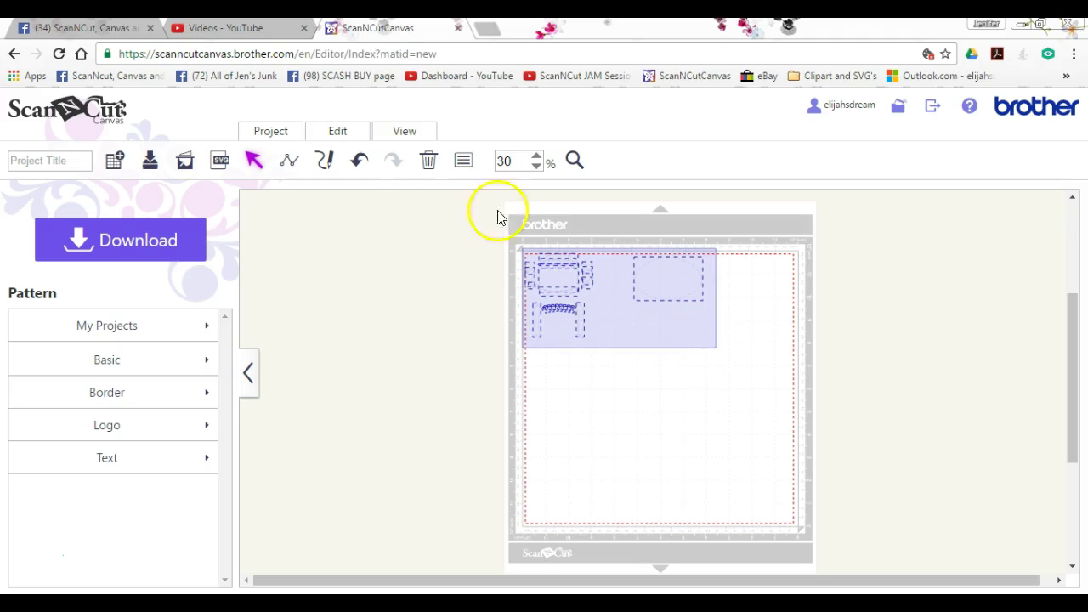
{"action": "left_click", "coordinate": [463, 161]}
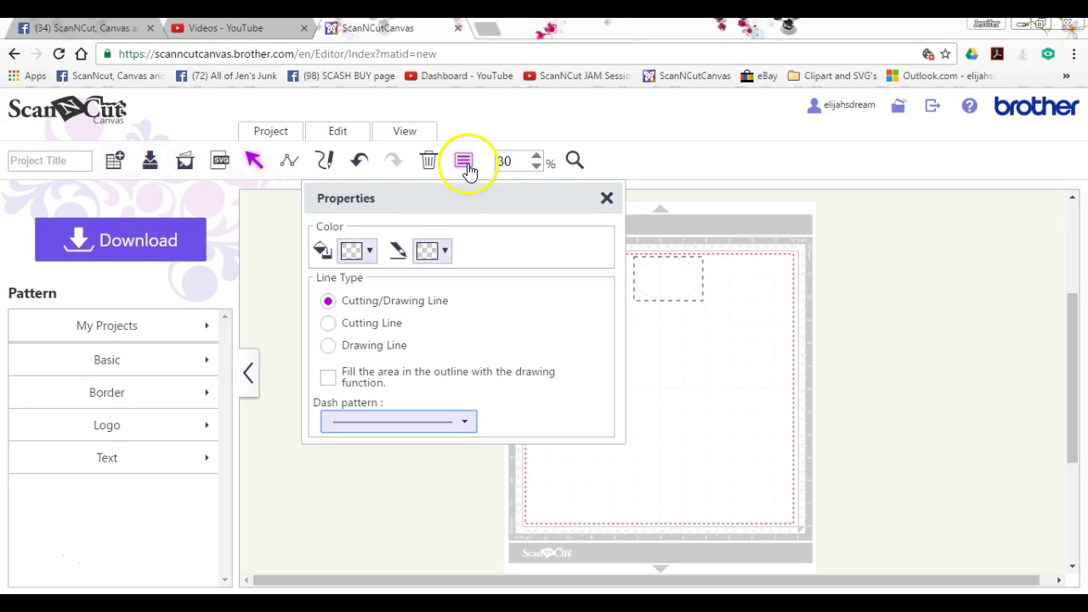
{"action": "left_click", "coordinate": [444, 253]}
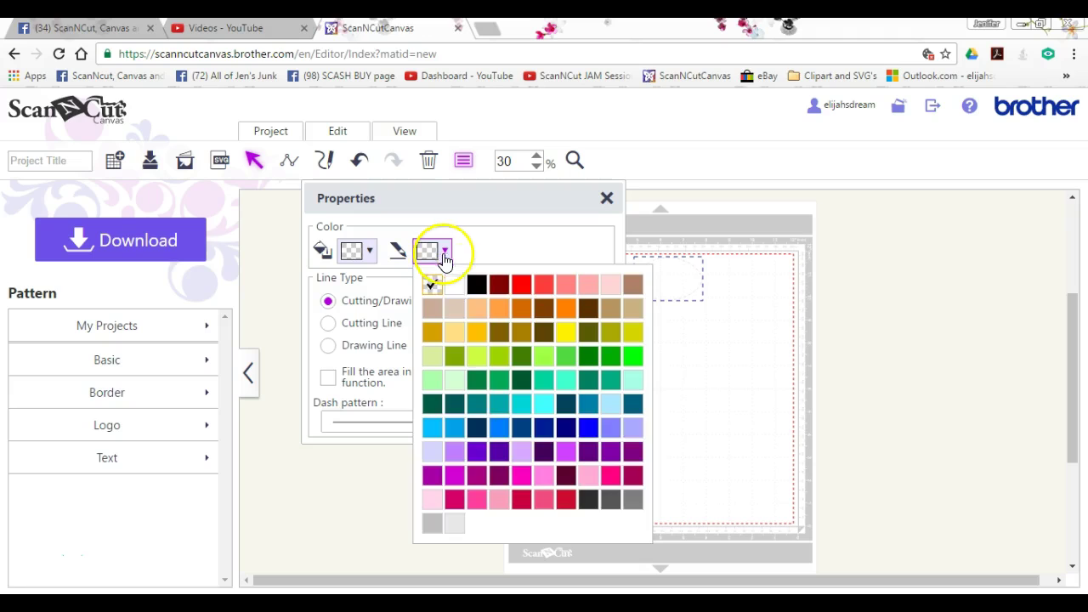
{"action": "left_click", "coordinate": [476, 287]}
{"action": "left_click", "coordinate": [675, 396]}
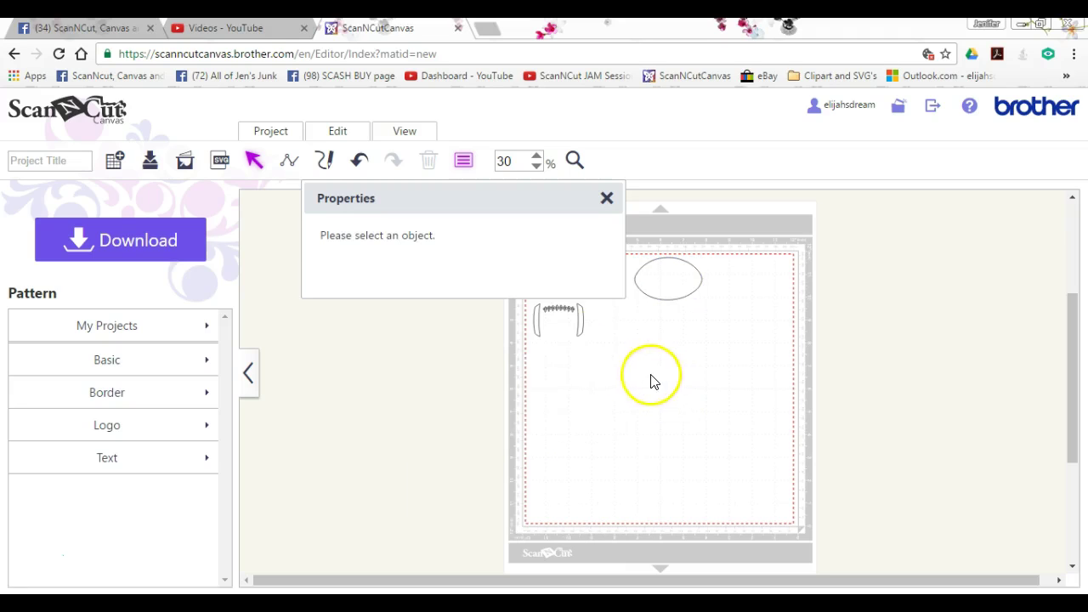
{"action": "left_click", "coordinate": [608, 199]}
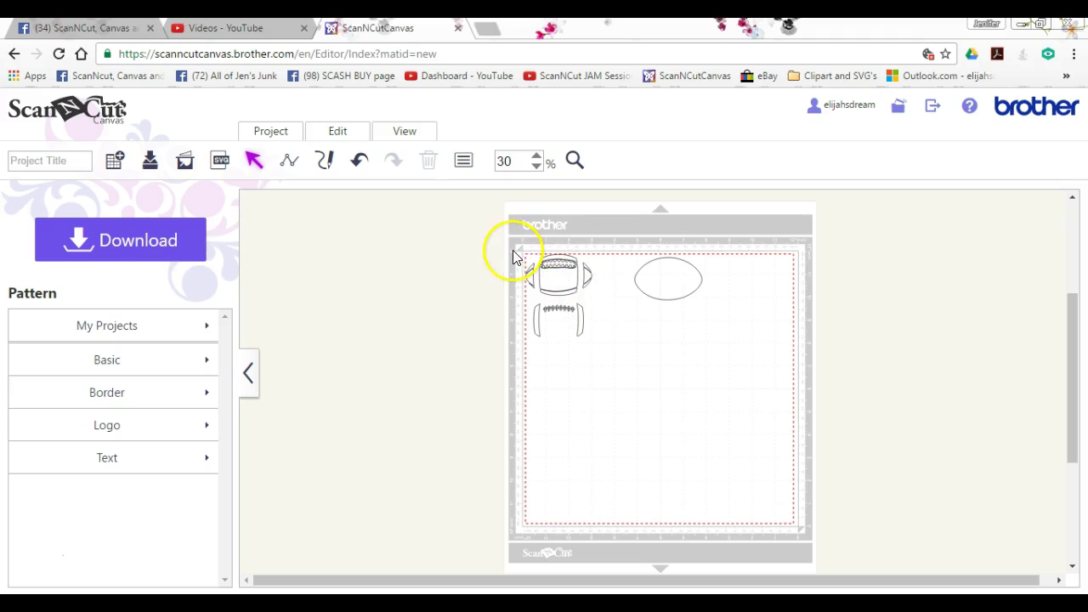
- Group the three football shapes, nudge them down-right, and turn off Show Mat Image
{"action": "left_click_drag", "start_coordinate": [520, 255], "coordinate": [717, 377]}
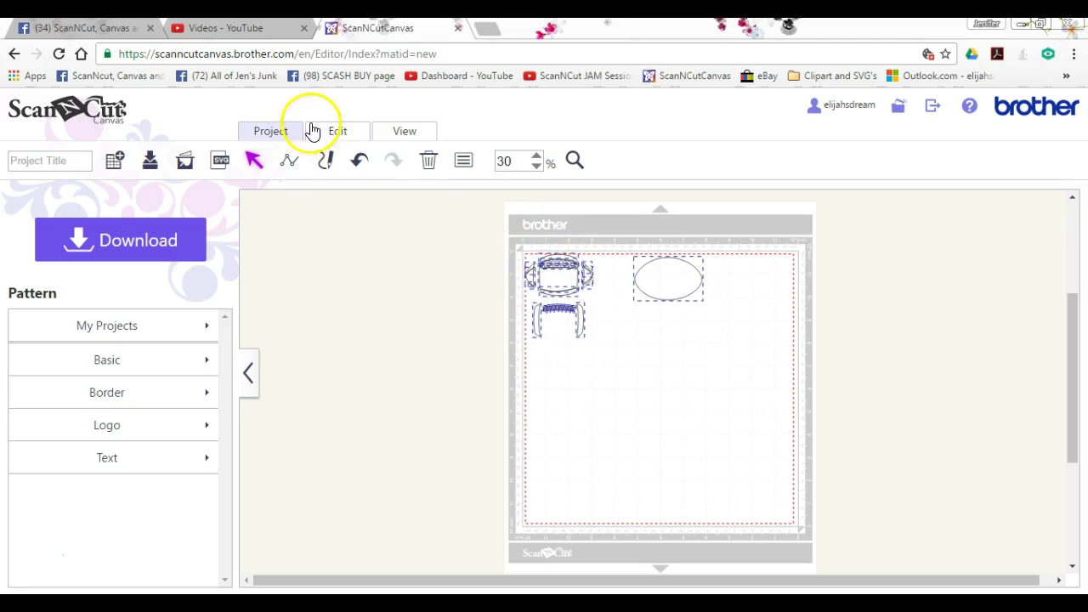
{"action": "left_click", "coordinate": [339, 134]}
{"action": "left_click", "coordinate": [352, 267]}
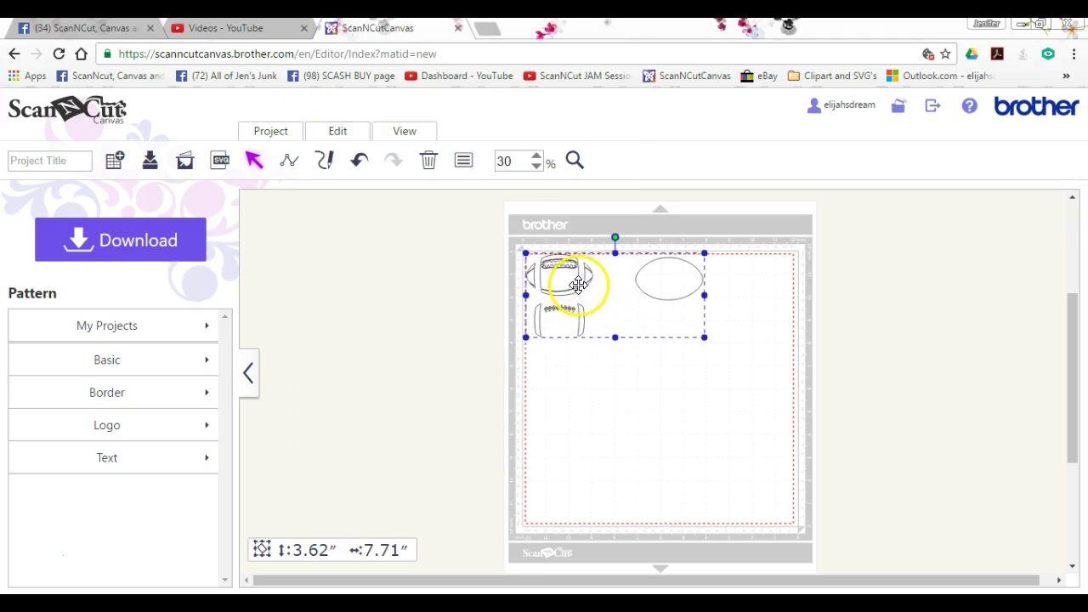
{"action": "left_click_drag", "start_coordinate": [577, 282], "coordinate": [611, 318]}
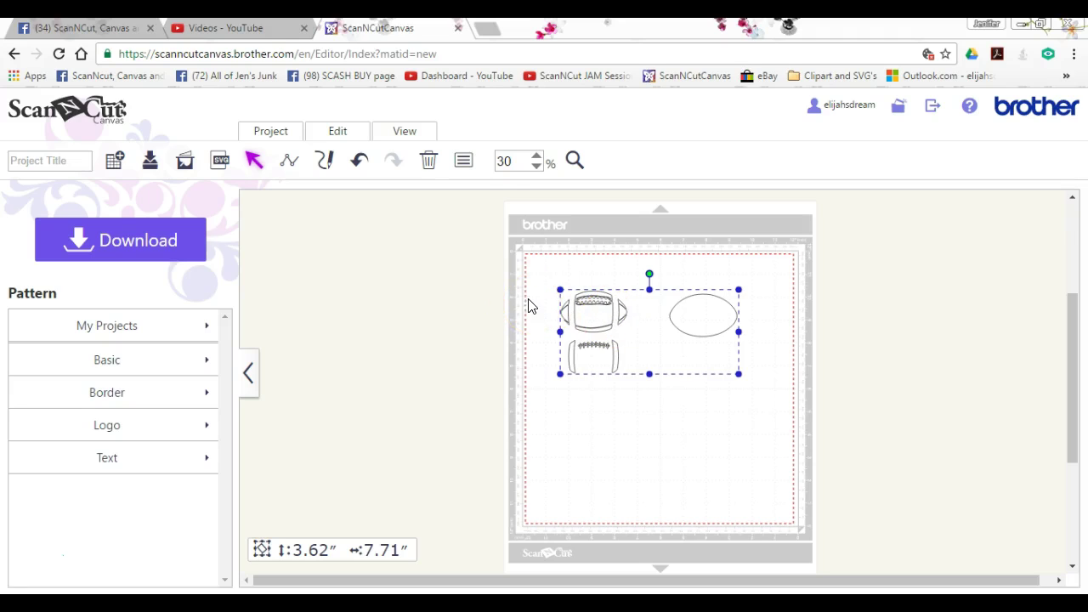
{"action": "left_click", "coordinate": [407, 135]}
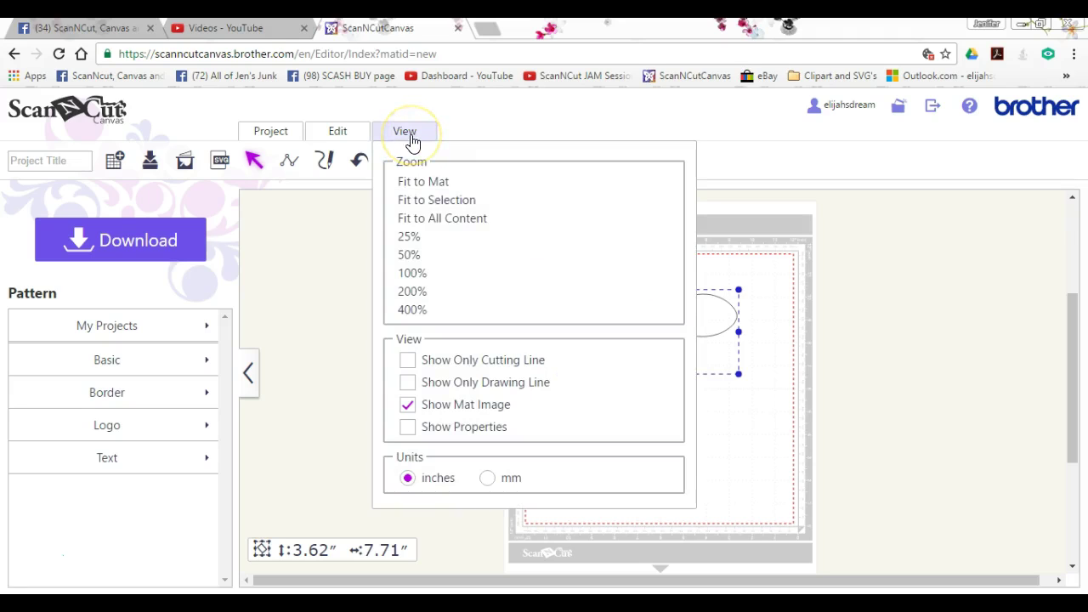
{"action": "left_click", "coordinate": [409, 407]}
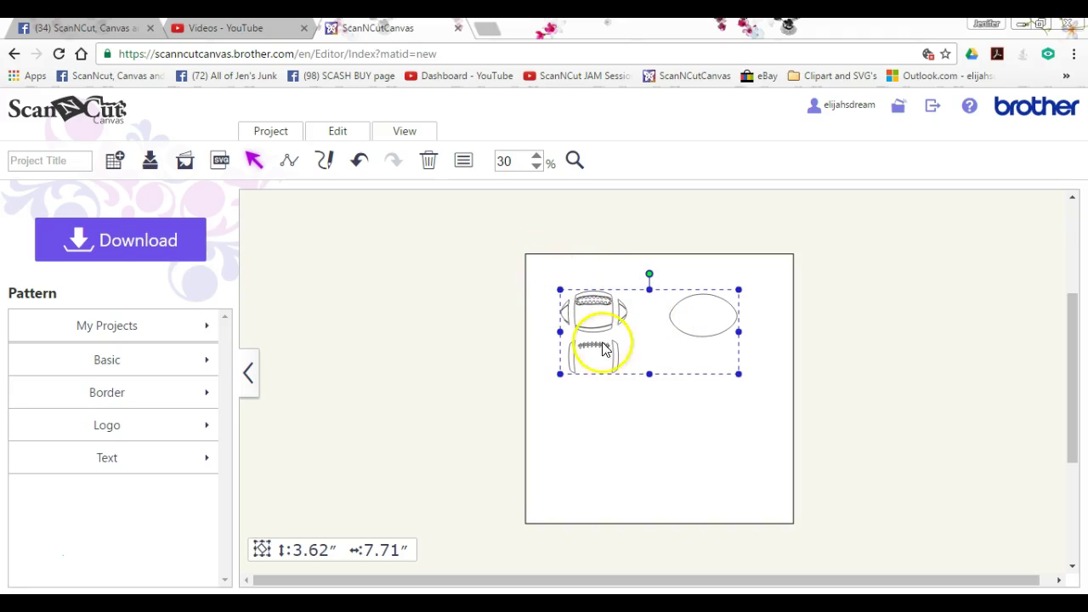
{"action": "left_click", "coordinate": [489, 307]}
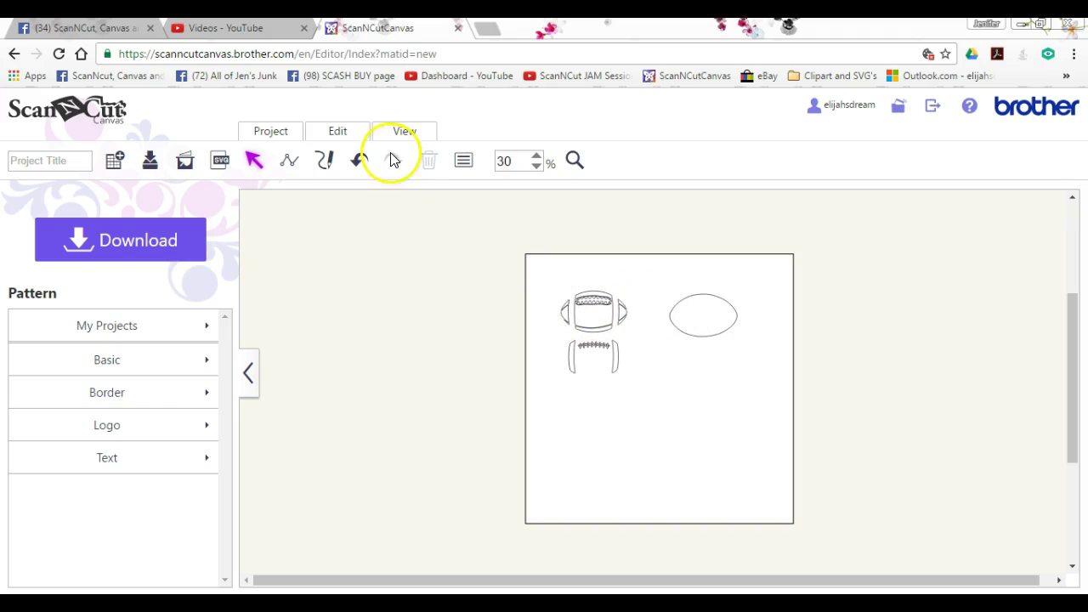
{"action": "left_click", "coordinate": [406, 133]}
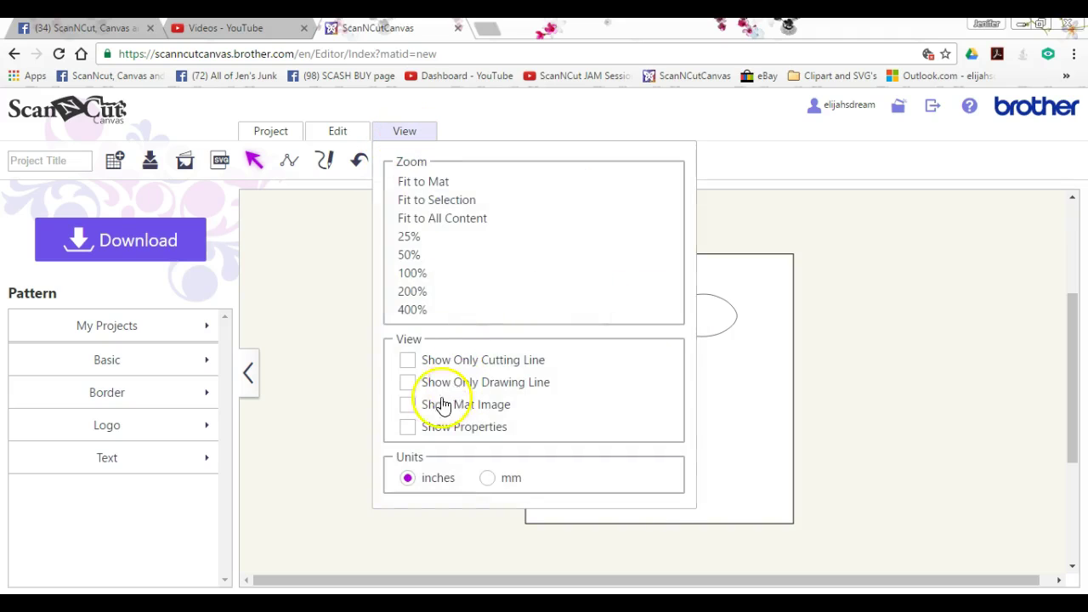
{"action": "left_click", "coordinate": [410, 406]}
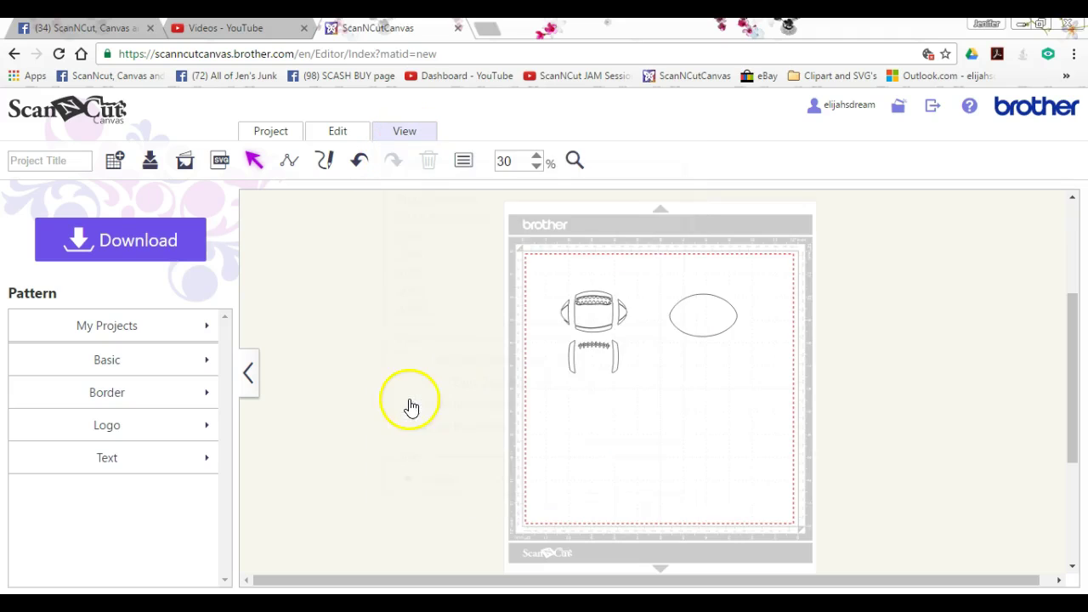
{"action": "left_click", "coordinate": [404, 133]}
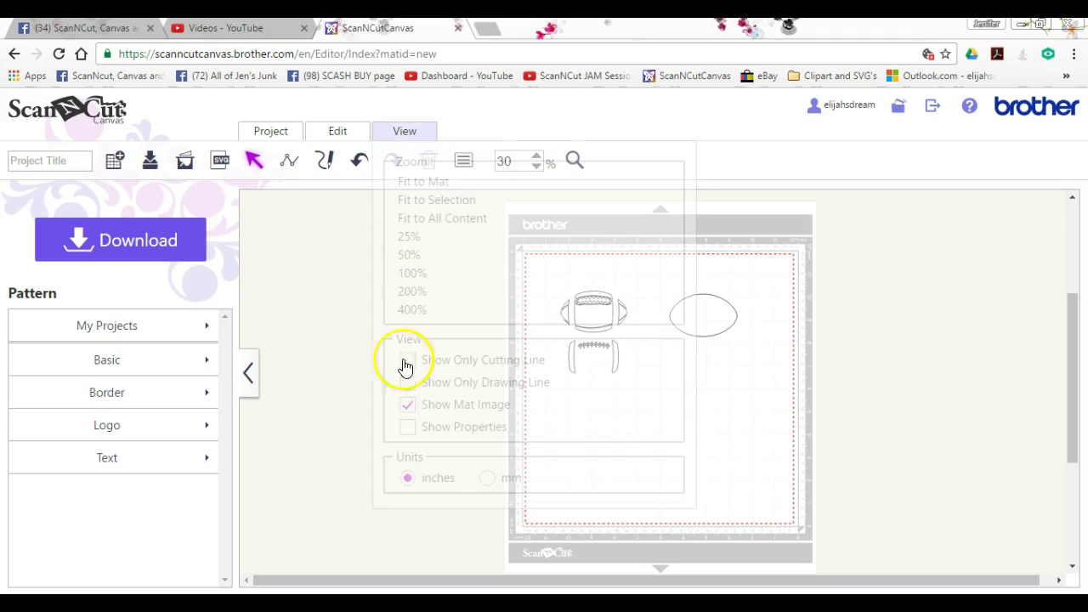
{"action": "left_click", "coordinate": [407, 407]}
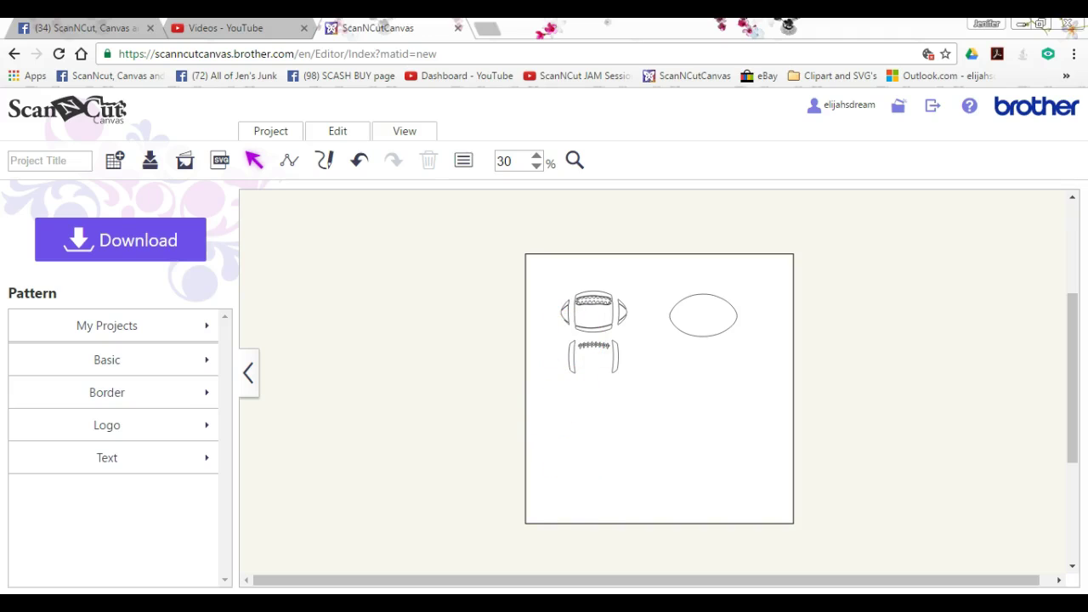
- Discard the old FOOTBALL MOM snip and capture the football shapes in a new snip
{"action": "key", "text": "alt+Tab"}
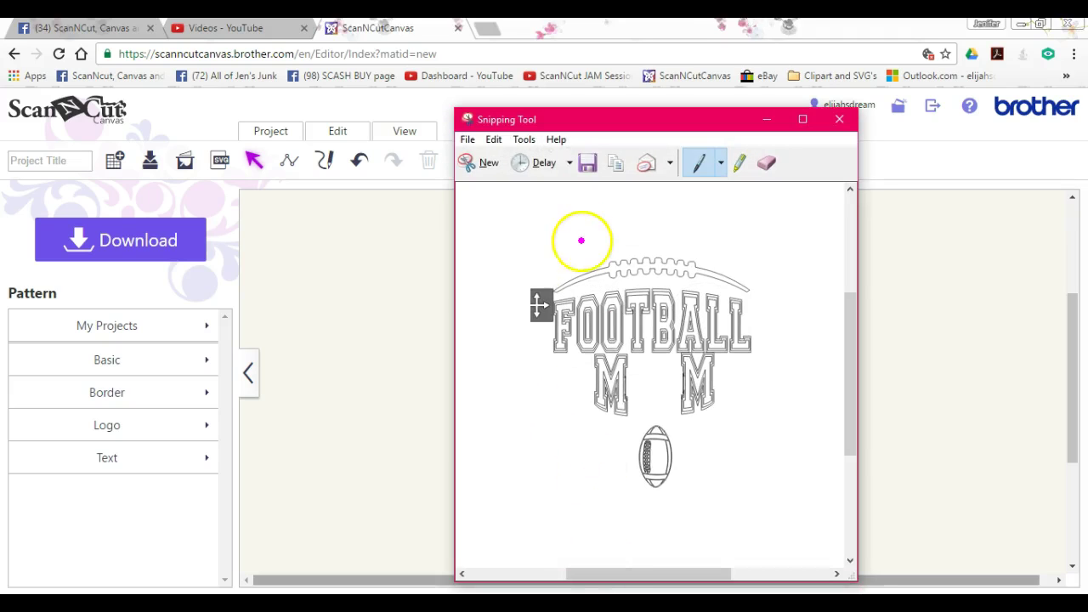
{"action": "left_click", "coordinate": [588, 164]}
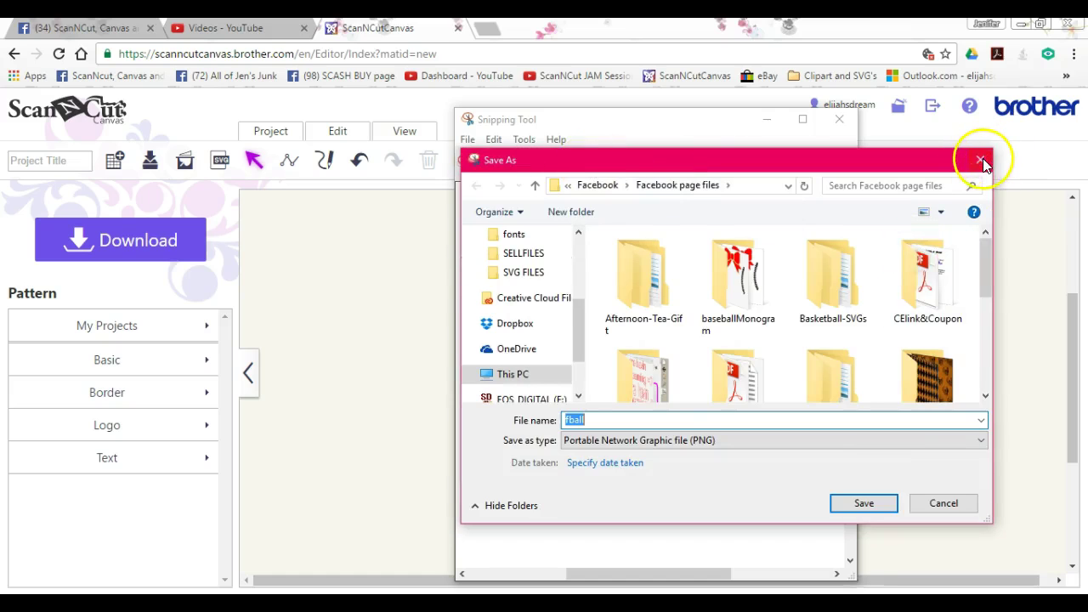
{"action": "left_click", "coordinate": [981, 159]}
{"action": "left_click", "coordinate": [466, 169]}
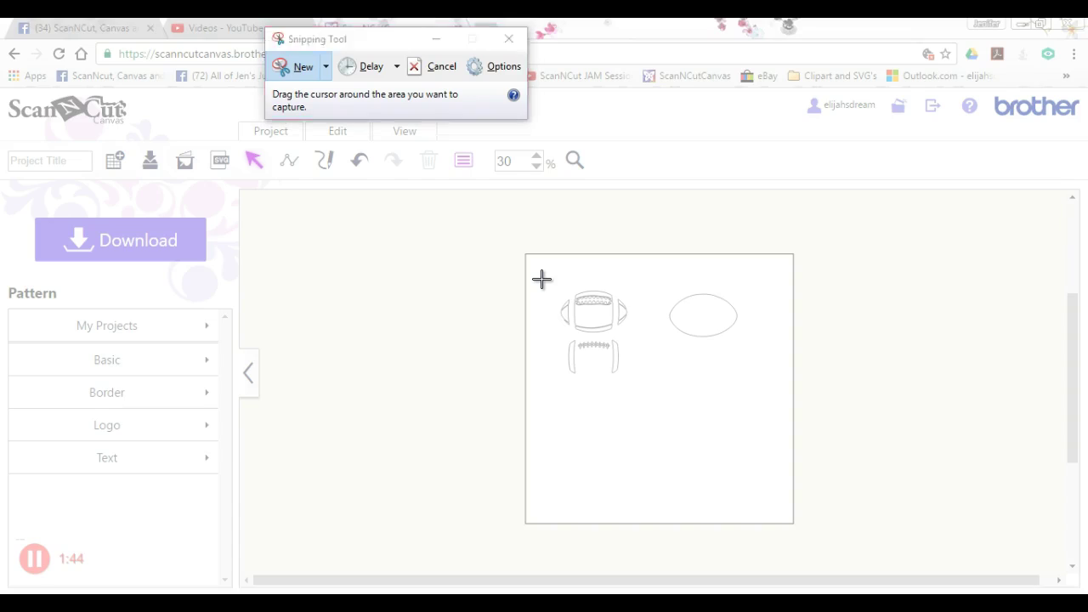
{"action": "left_click_drag", "start_coordinate": [542, 279], "coordinate": [758, 406]}
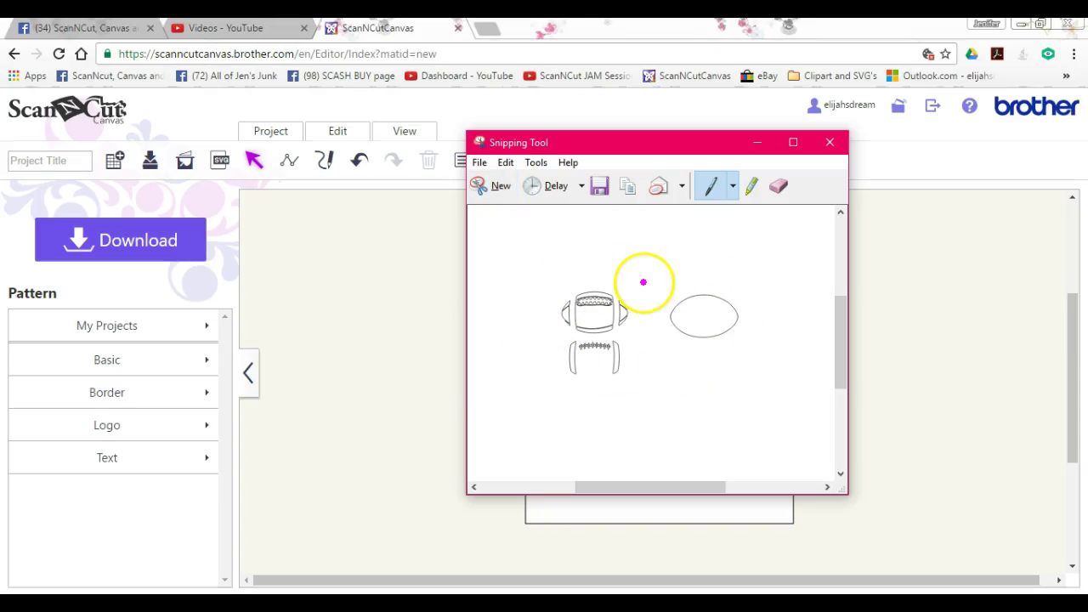
- Save the capture as a PNG (typed name 'fba') in Facebook page files, then minimize Snipping Tool
{"action": "left_click", "coordinate": [601, 189]}
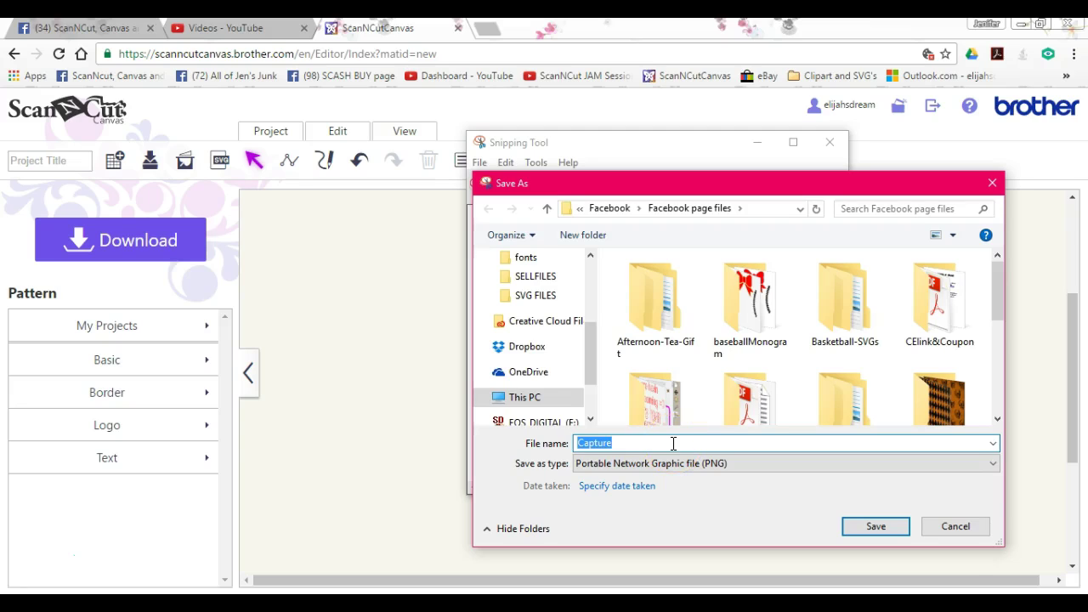
{"action": "type", "text": "fballaces"}
{"action": "key", "text": "Return"}
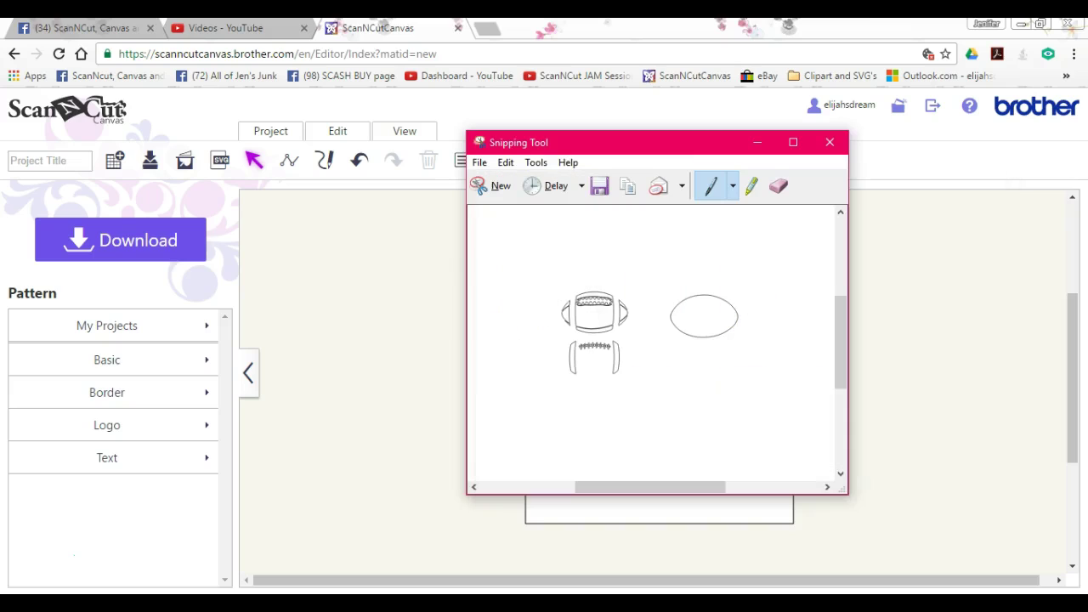
{"action": "left_click", "coordinate": [755, 147]}
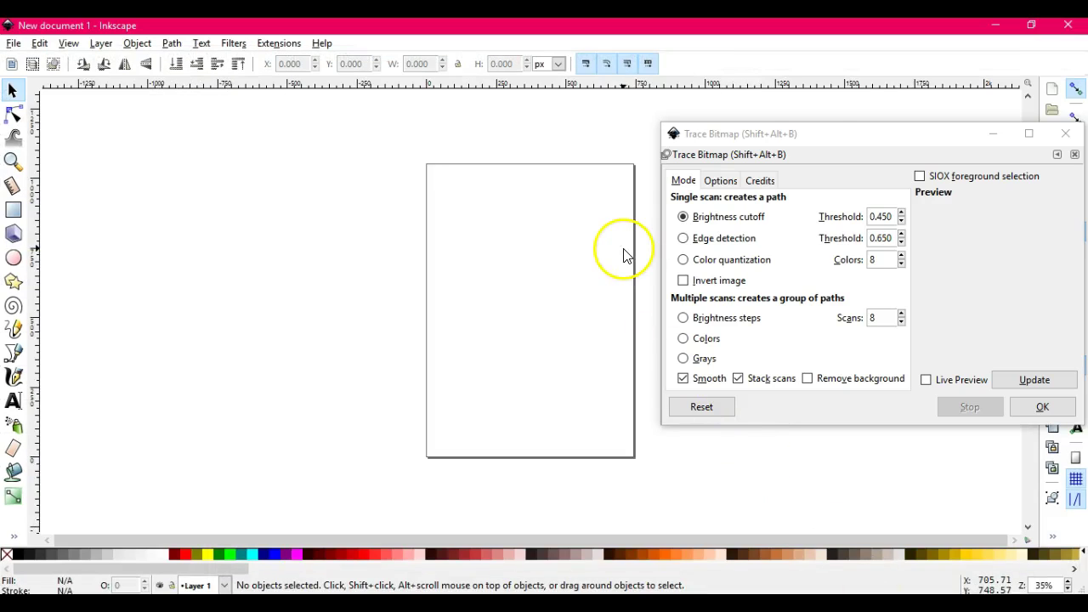
- Open the fballlaces image from the Facebook page files folder in Inkscape
{"action": "left_click_drag", "start_coordinate": [826, 133], "coordinate": [884, 119]}
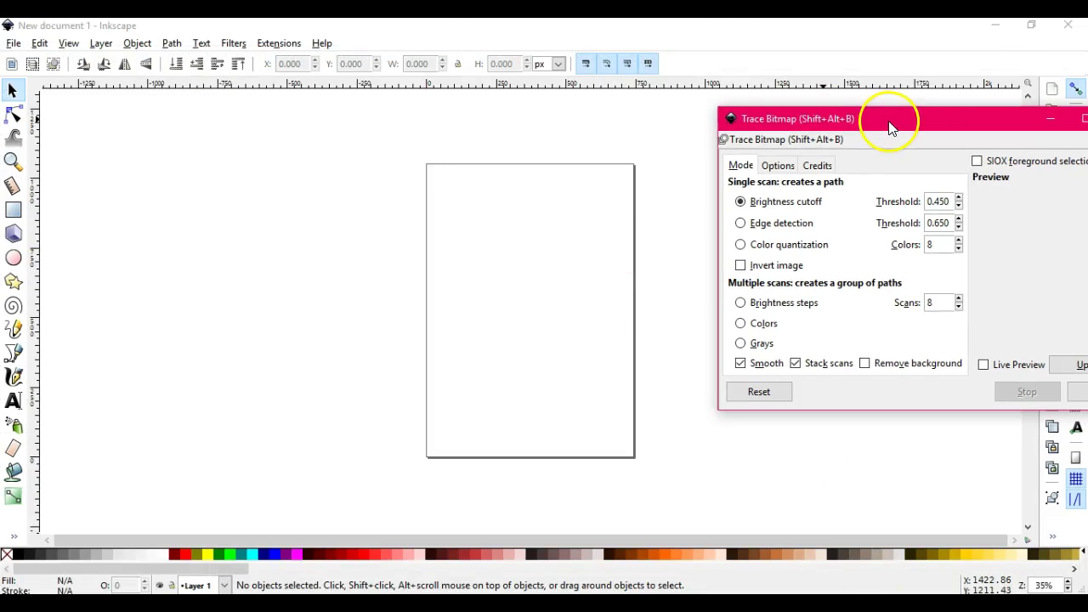
{"action": "left_click", "coordinate": [13, 42]}
{"action": "left_click", "coordinate": [40, 95]}
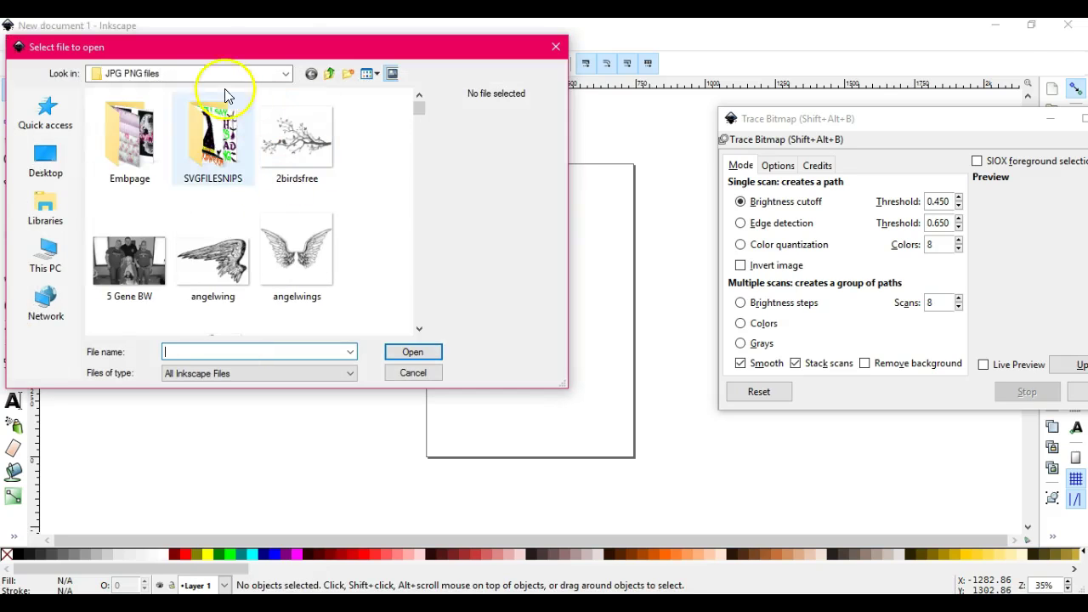
{"action": "left_click", "coordinate": [286, 76]}
{"action": "left_click", "coordinate": [286, 75]}
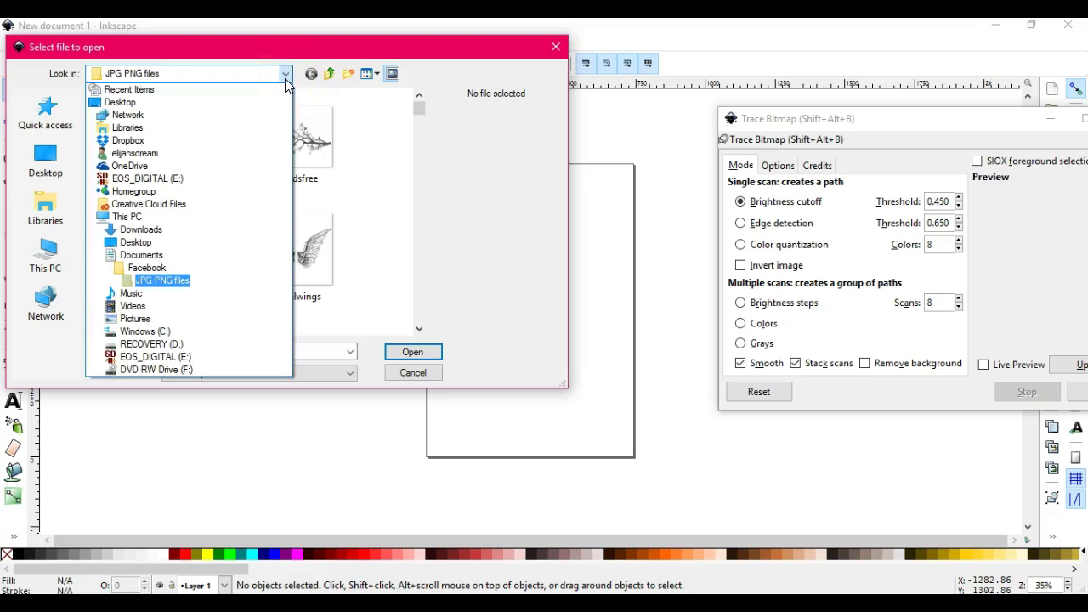
{"action": "left_click", "coordinate": [246, 267]}
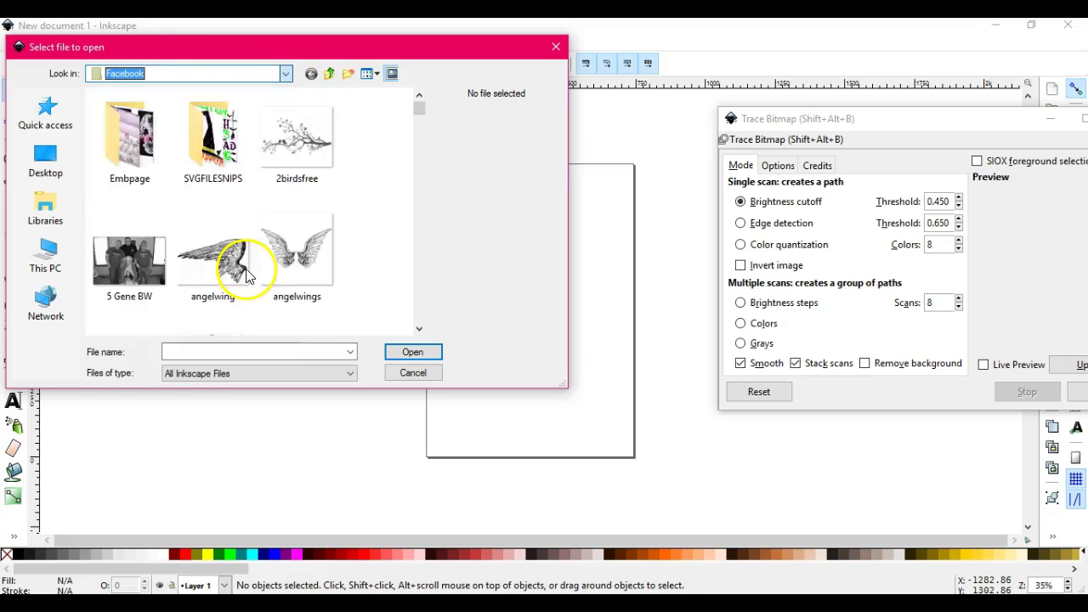
{"action": "double_click", "coordinate": [182, 138]}
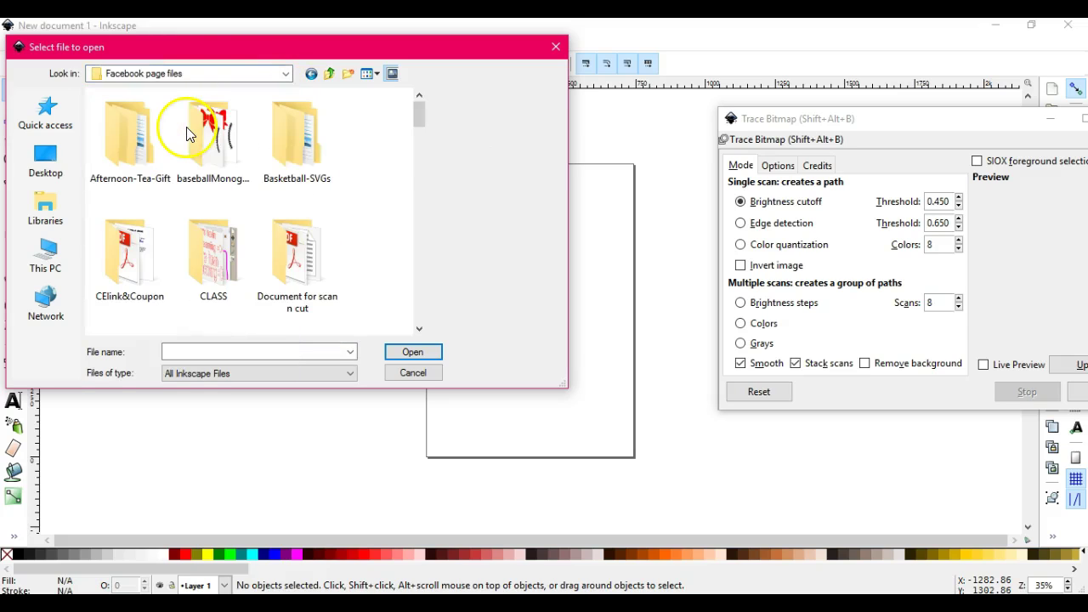
{"action": "left_click_drag", "start_coordinate": [417, 119], "coordinate": [415, 196]}
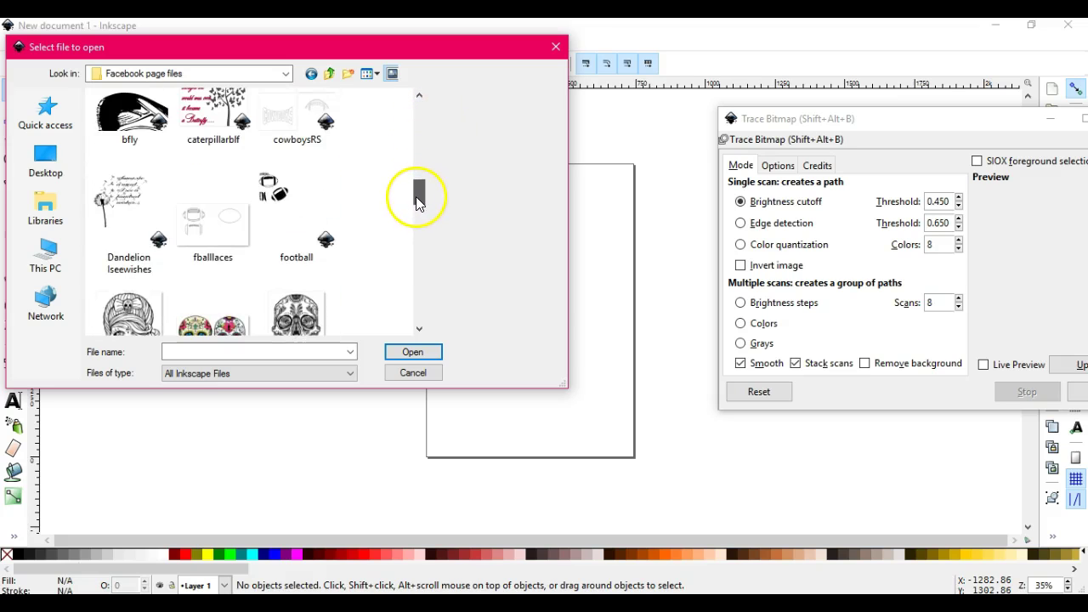
{"action": "double_click", "coordinate": [219, 235]}
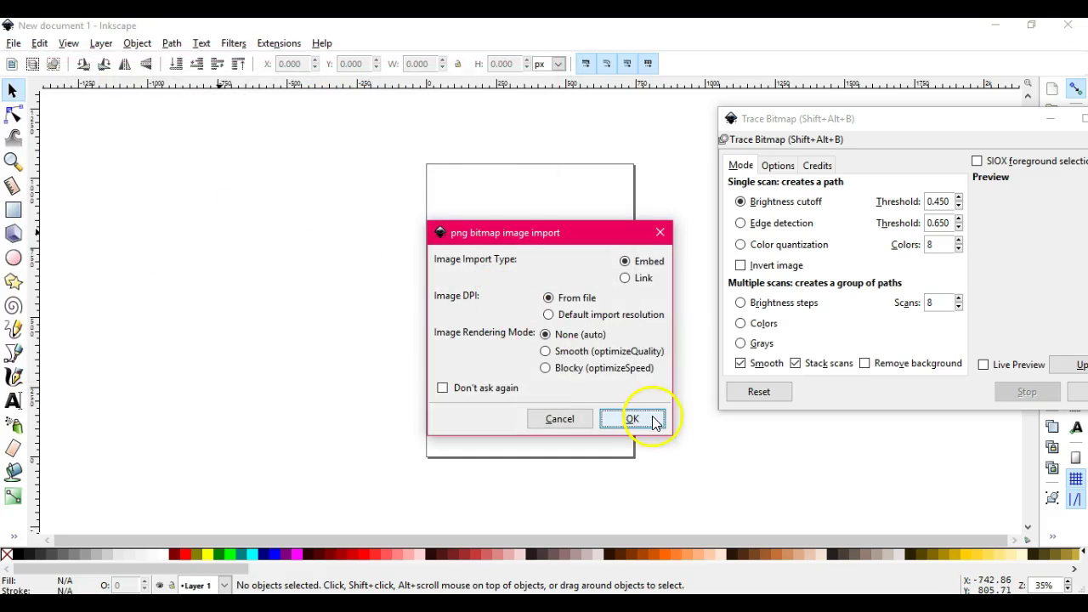
- Import the fballlaces image embedded, maximize the document window and select all
{"action": "left_click", "coordinate": [634, 419]}
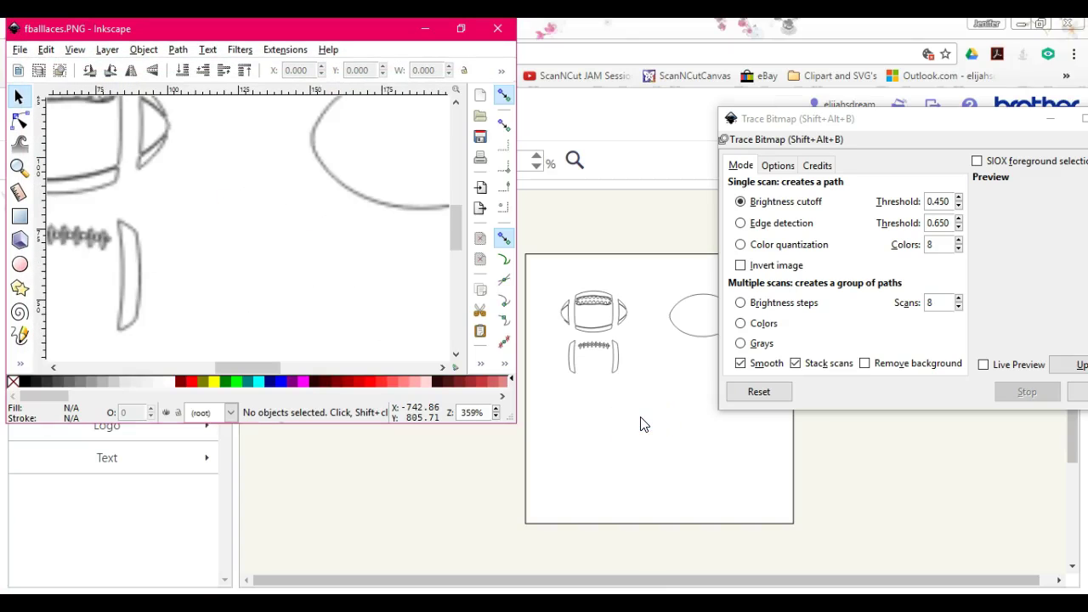
{"action": "left_click", "coordinate": [460, 31]}
{"action": "double_click", "coordinate": [332, 44]}
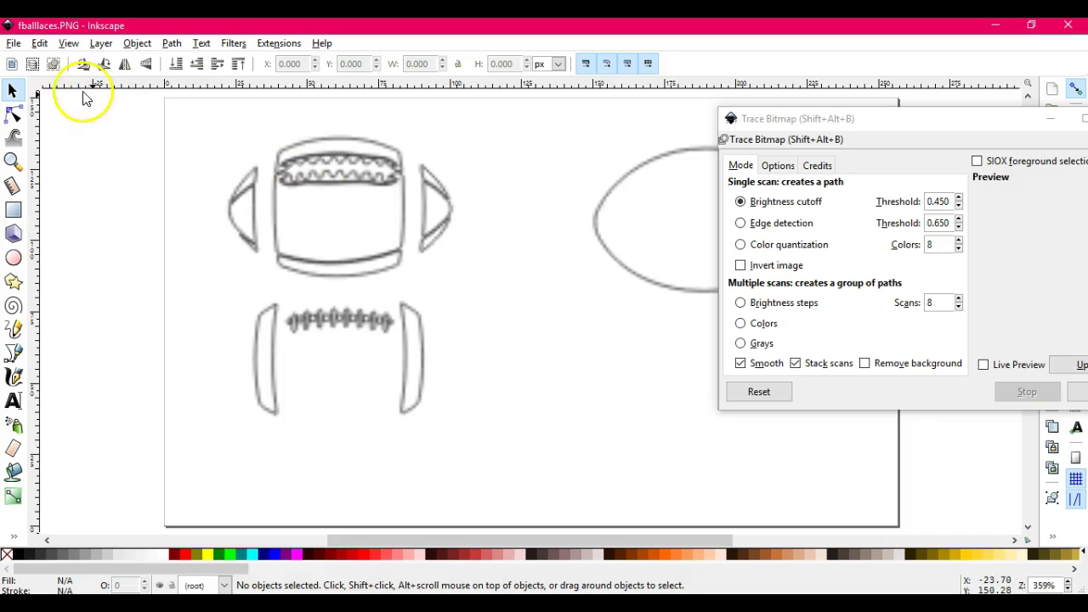
{"action": "left_click", "coordinate": [12, 45]}
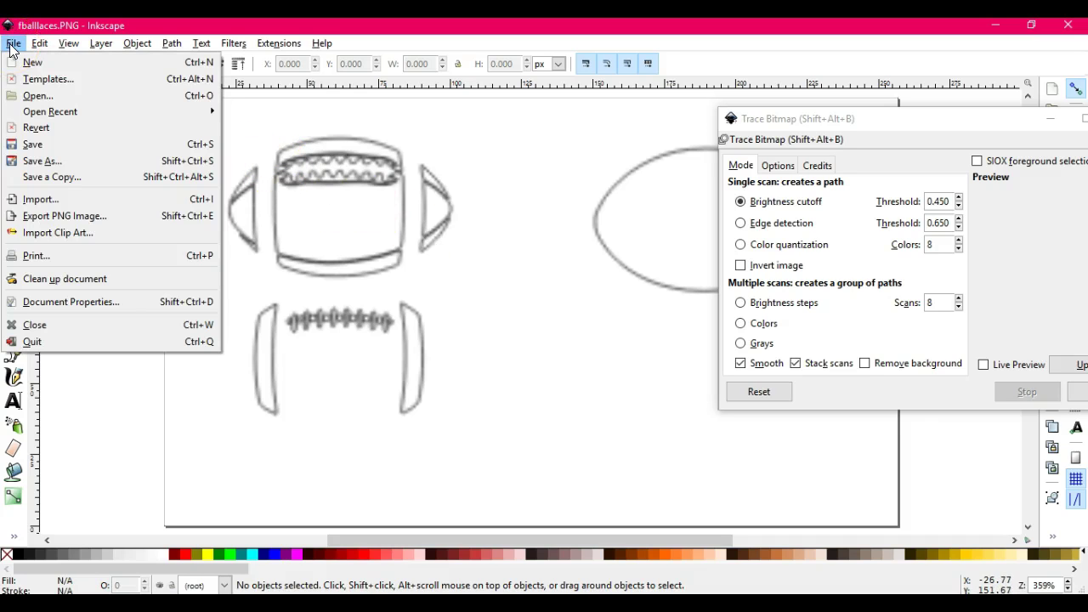
{"action": "mouse_move", "coordinate": [39, 44]}
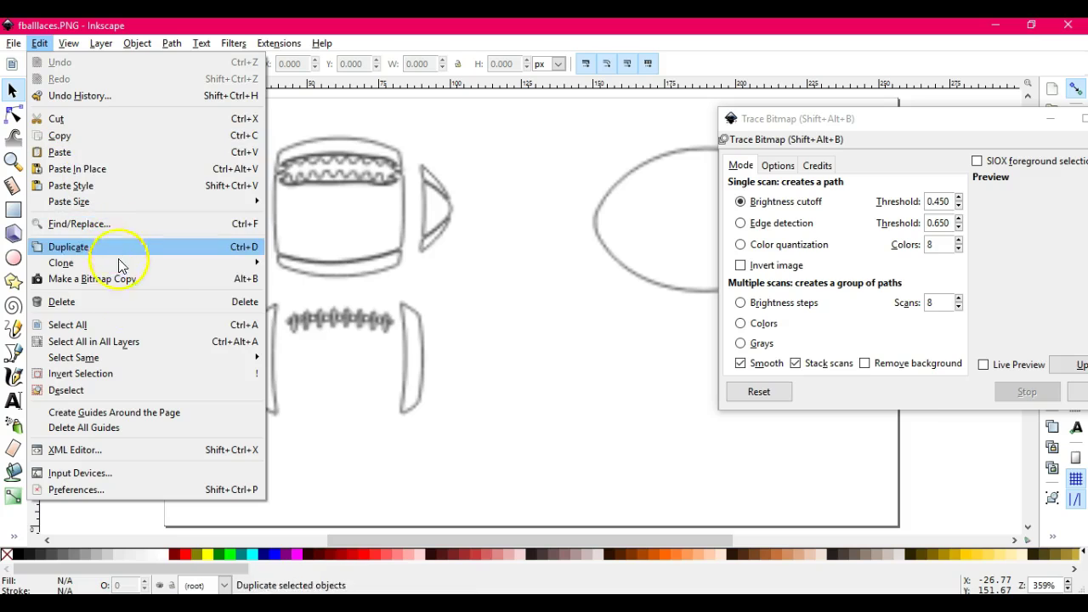
{"action": "left_click", "coordinate": [137, 324]}
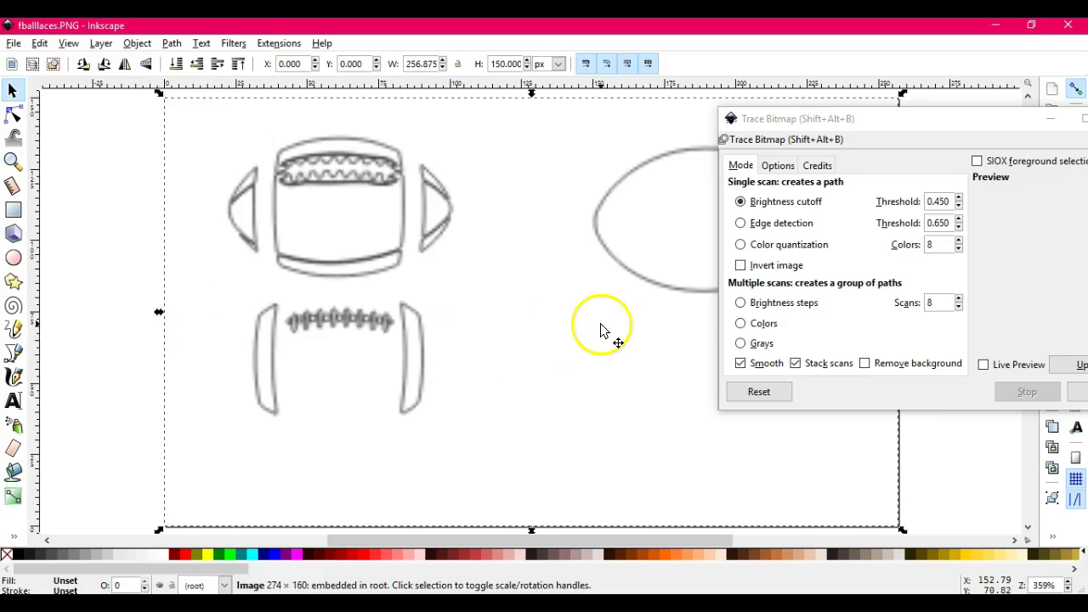
- Trace the image with Live Preview at brightness threshold 0.710 and move the bitmap below the trace
{"action": "left_click_drag", "start_coordinate": [960, 120], "coordinate": [890, 139]}
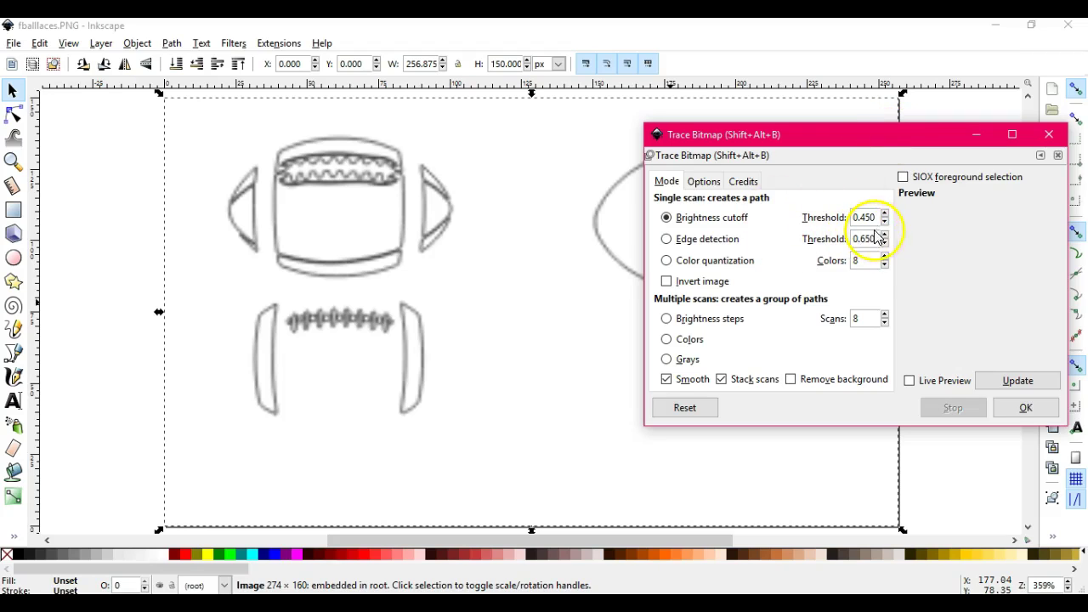
{"action": "left_click", "coordinate": [910, 382]}
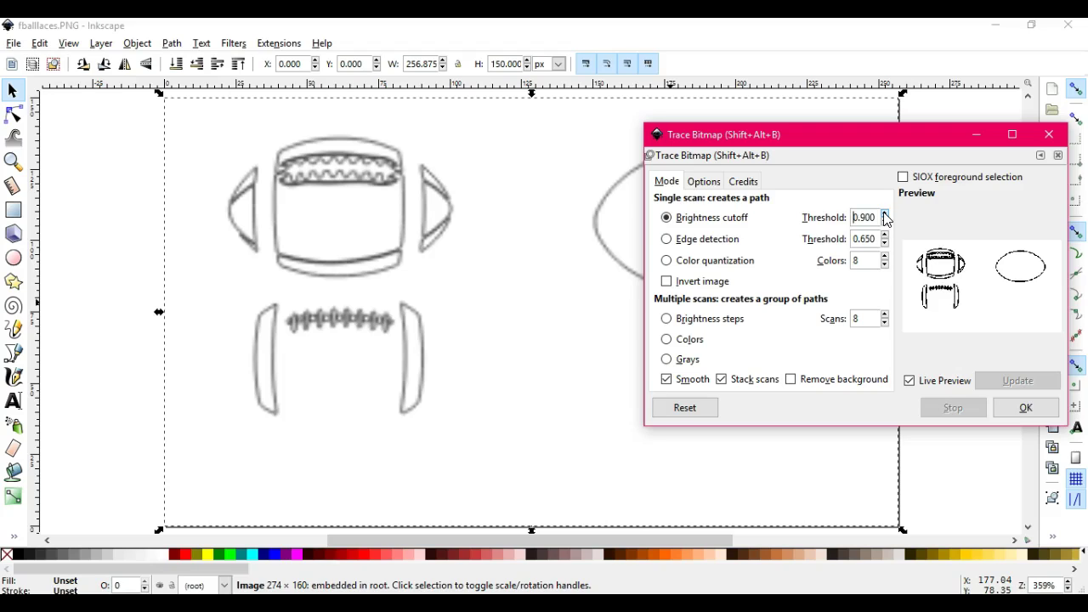
{"action": "left_click", "coordinate": [885, 214]}
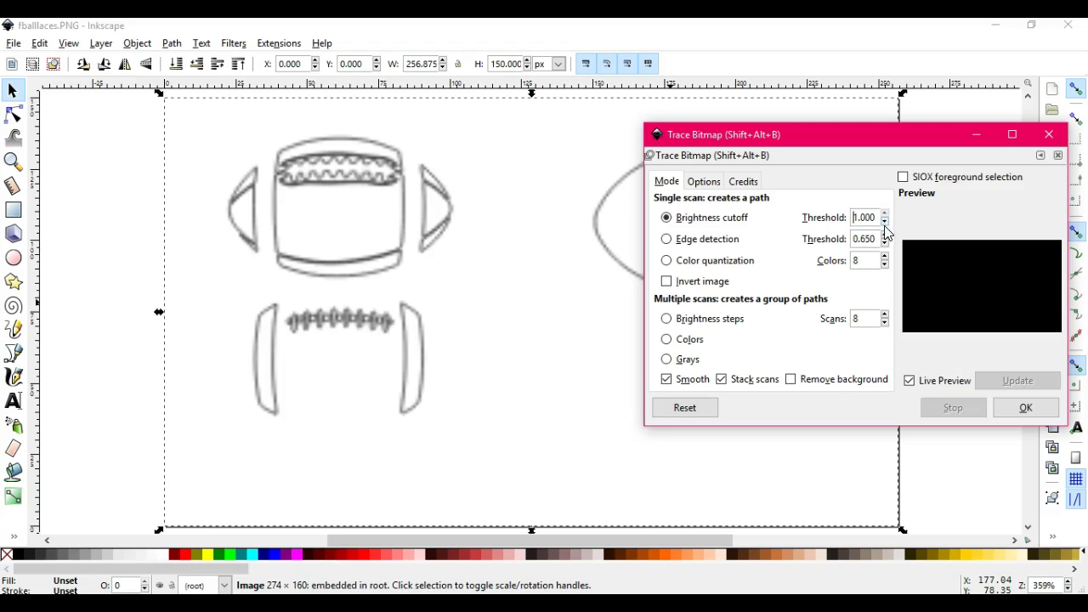
{"action": "left_click", "coordinate": [886, 222]}
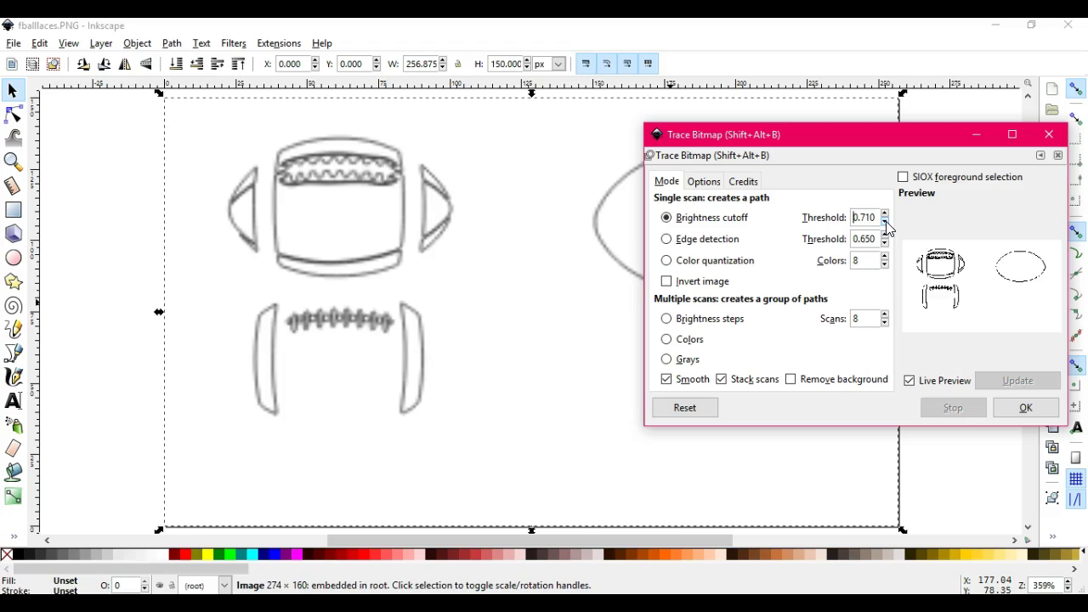
{"action": "left_click", "coordinate": [1023, 410]}
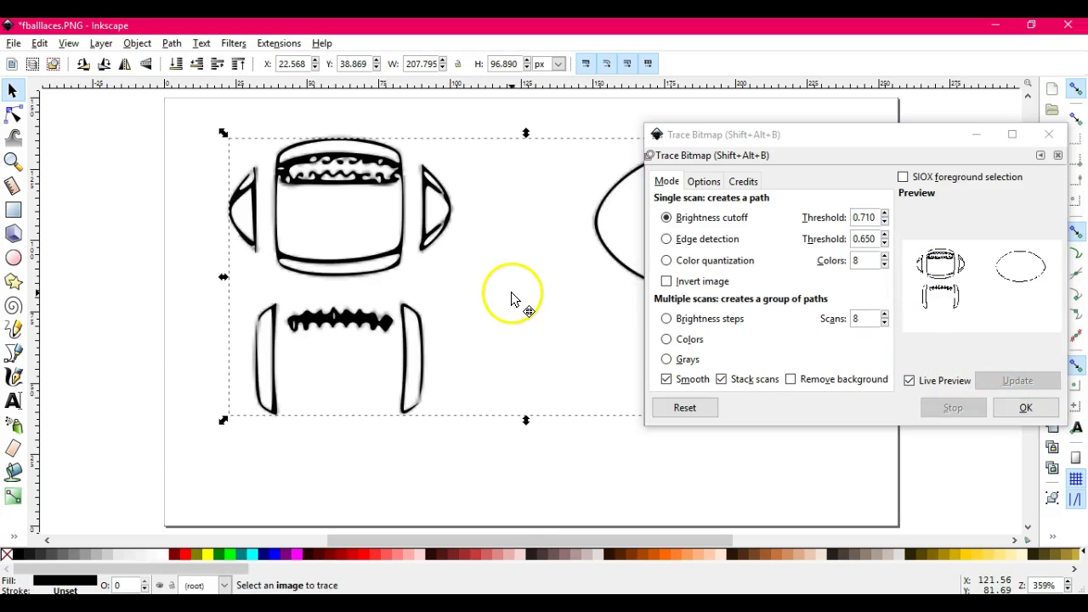
{"action": "mouse_move", "coordinate": [514, 296]}
{"action": "left_mouse_down"}
{"action": "mouse_move", "coordinate": [522, 492]}
{"action": "mouse_move", "coordinate": [507, 321]}
{"action": "mouse_move", "coordinate": [514, 384]}
{"action": "left_mouse_up"}
{"action": "left_click", "coordinate": [387, 164]}
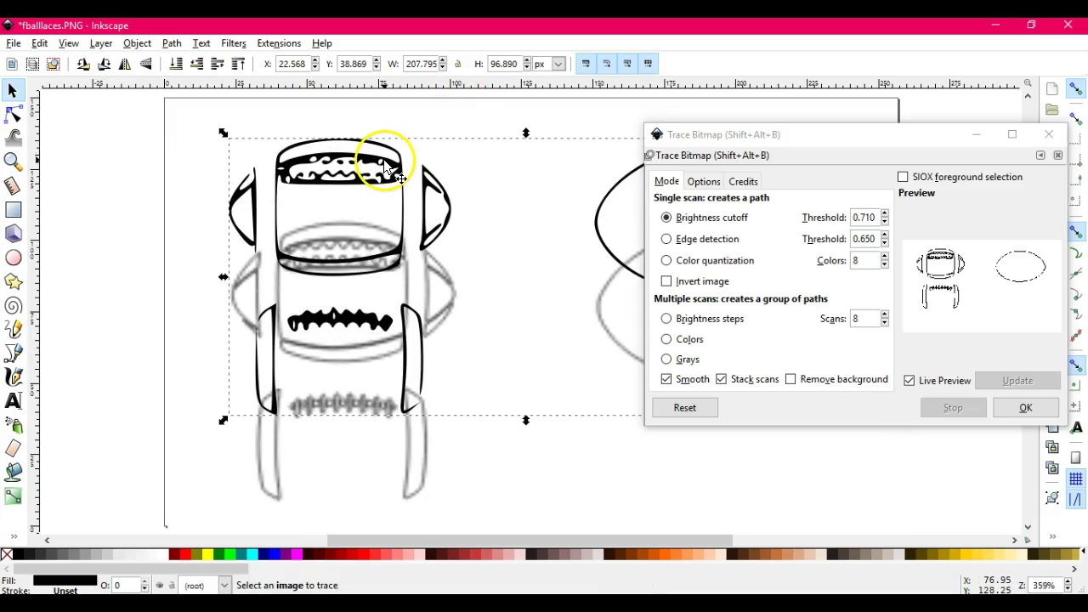
- Delete the first trace, reset Trace Bitmap, and retrace the football at threshold 0.610
{"action": "right_click", "coordinate": [384, 160]}
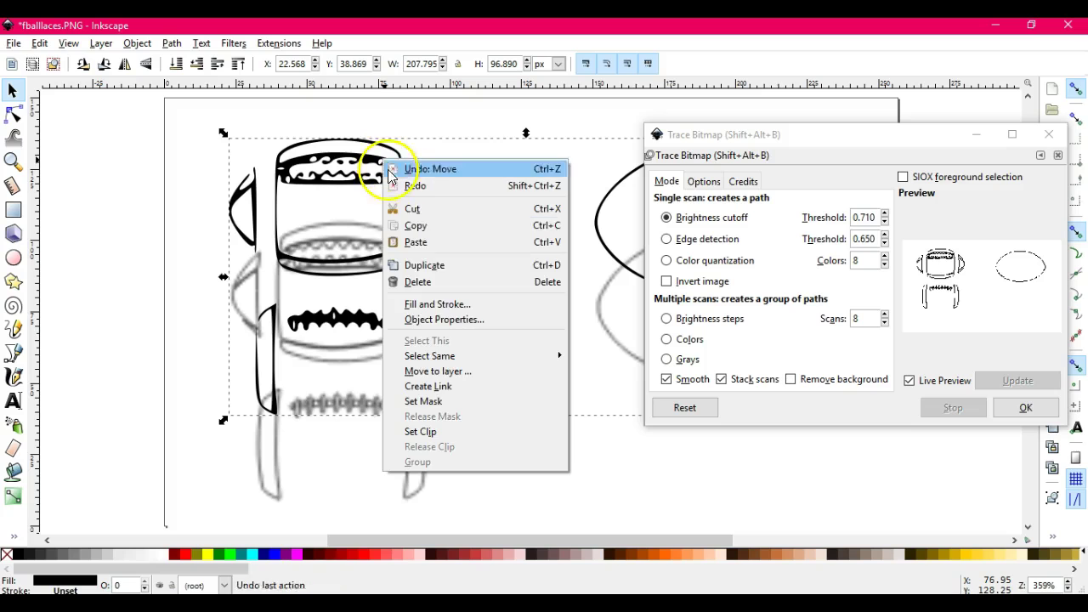
{"action": "left_click", "coordinate": [425, 282]}
{"action": "left_click_drag", "start_coordinate": [429, 287], "coordinate": [423, 189]}
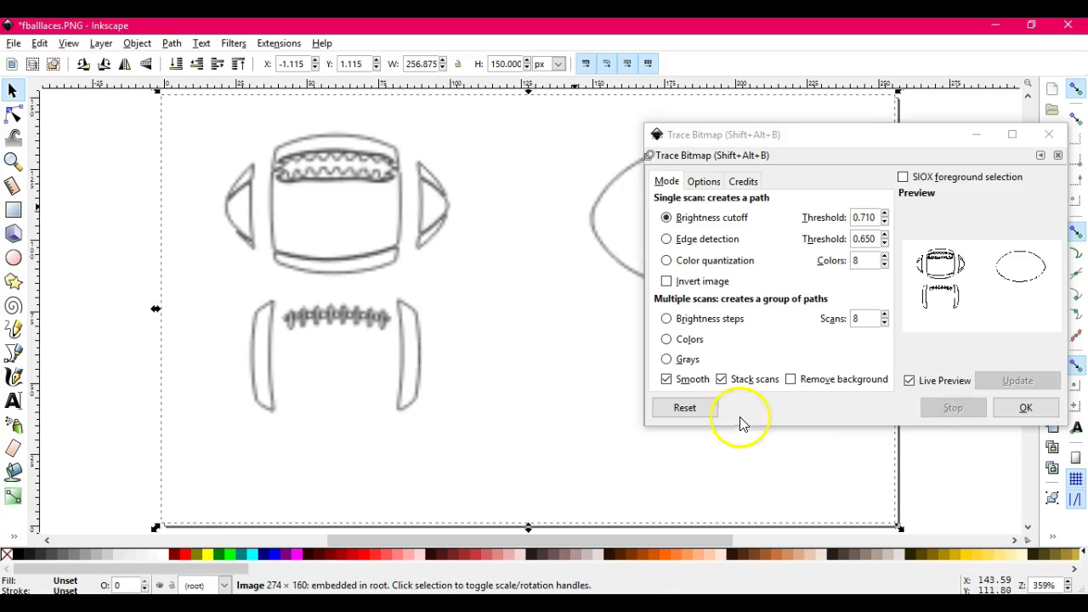
{"action": "left_click", "coordinate": [706, 414]}
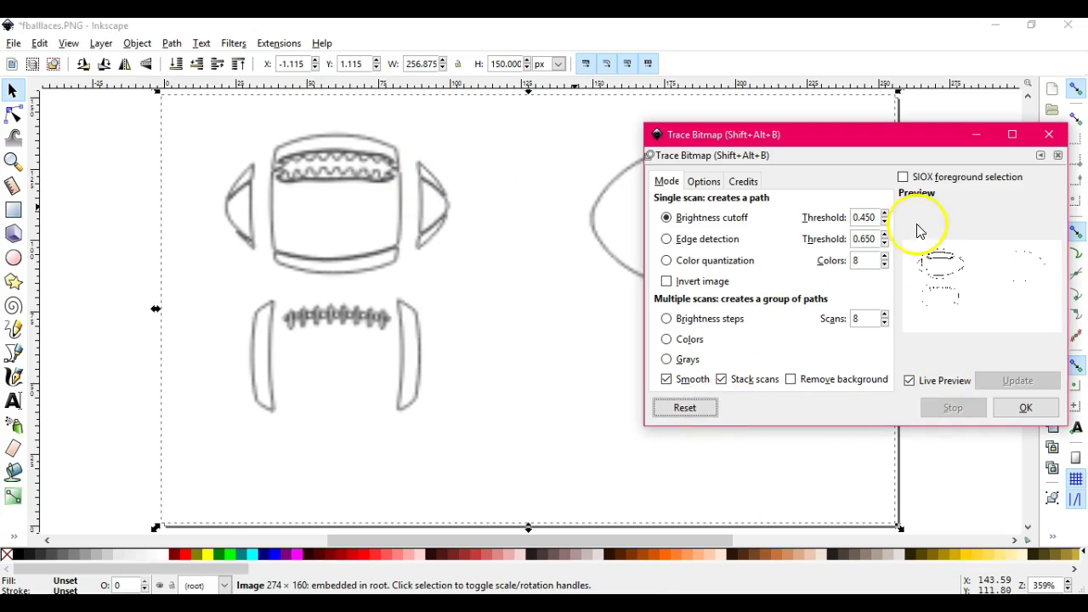
{"action": "left_click", "coordinate": [886, 218]}
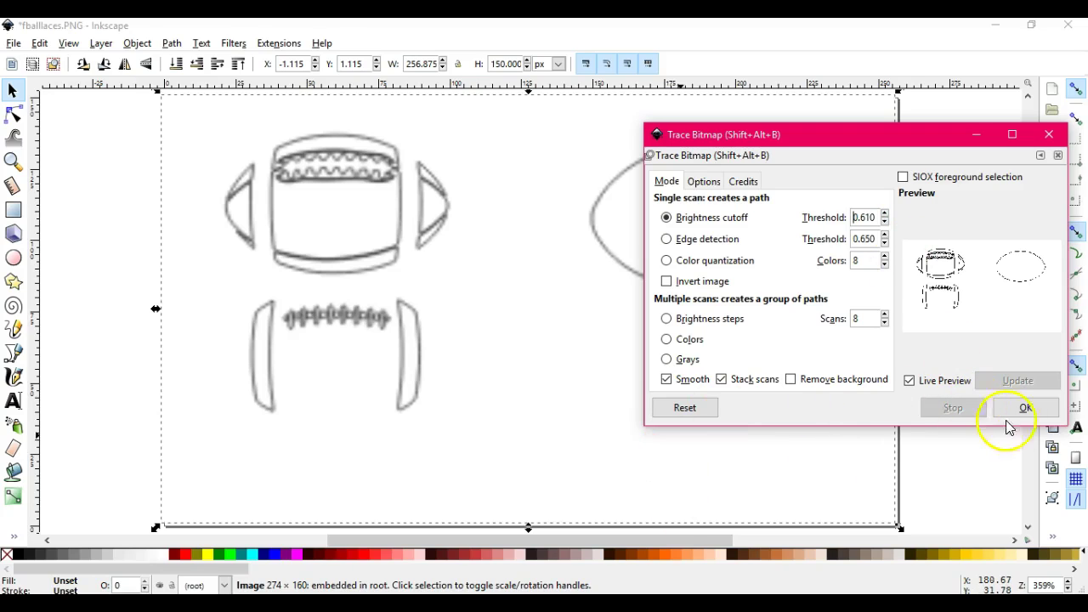
{"action": "left_click", "coordinate": [1025, 409]}
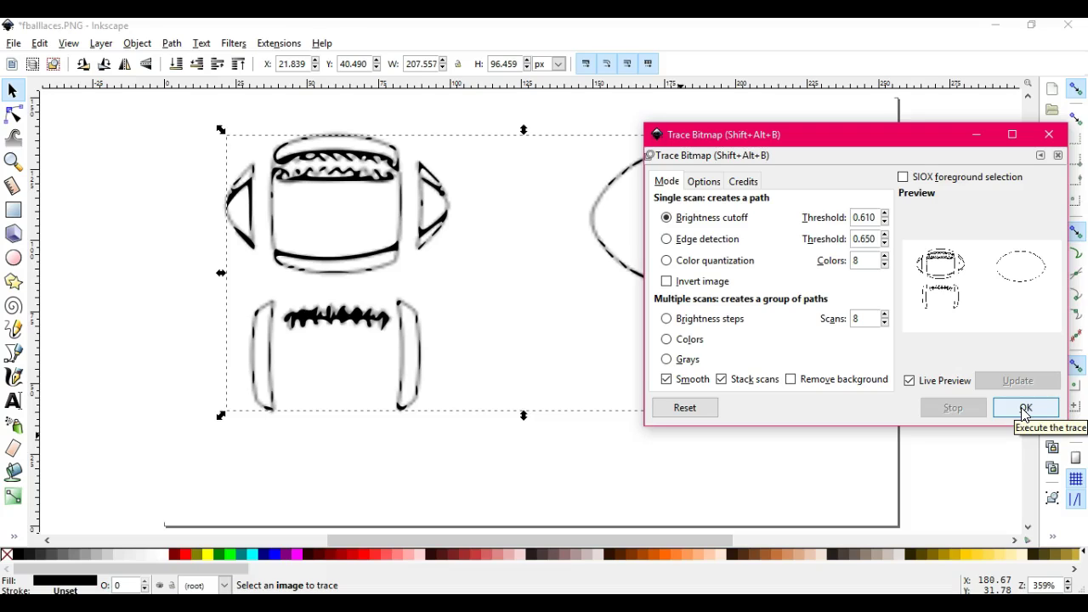
- Move the bitmap off the path and retrace the football at brightness threshold 0.910
{"action": "left_click", "coordinate": [685, 409]}
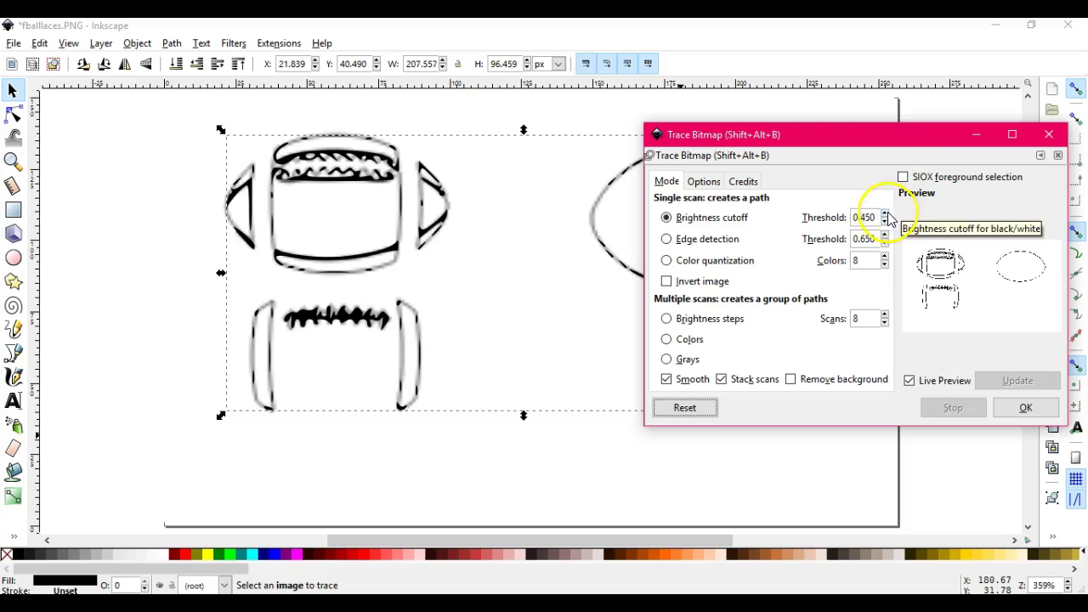
{"action": "left_click", "coordinate": [885, 216]}
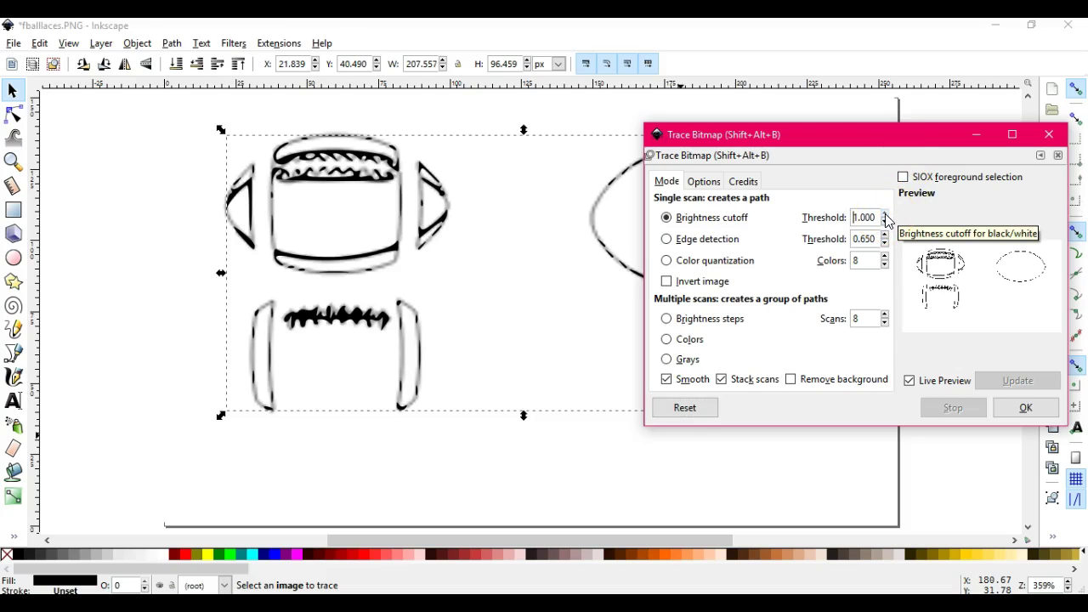
{"action": "left_click", "coordinate": [885, 215]}
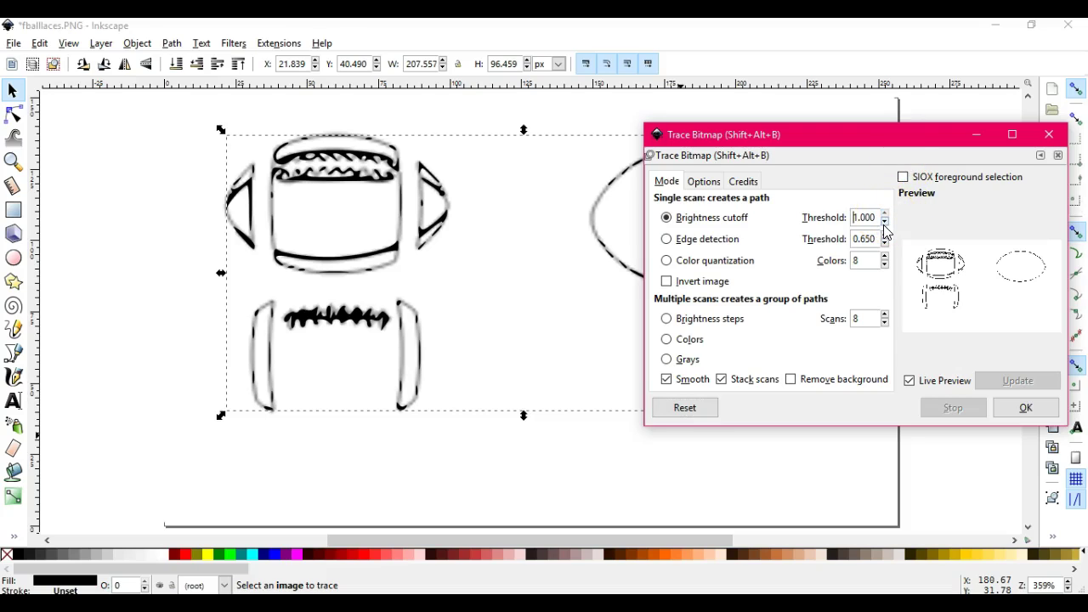
{"action": "left_click", "coordinate": [885, 224]}
{"action": "left_click", "coordinate": [687, 411]}
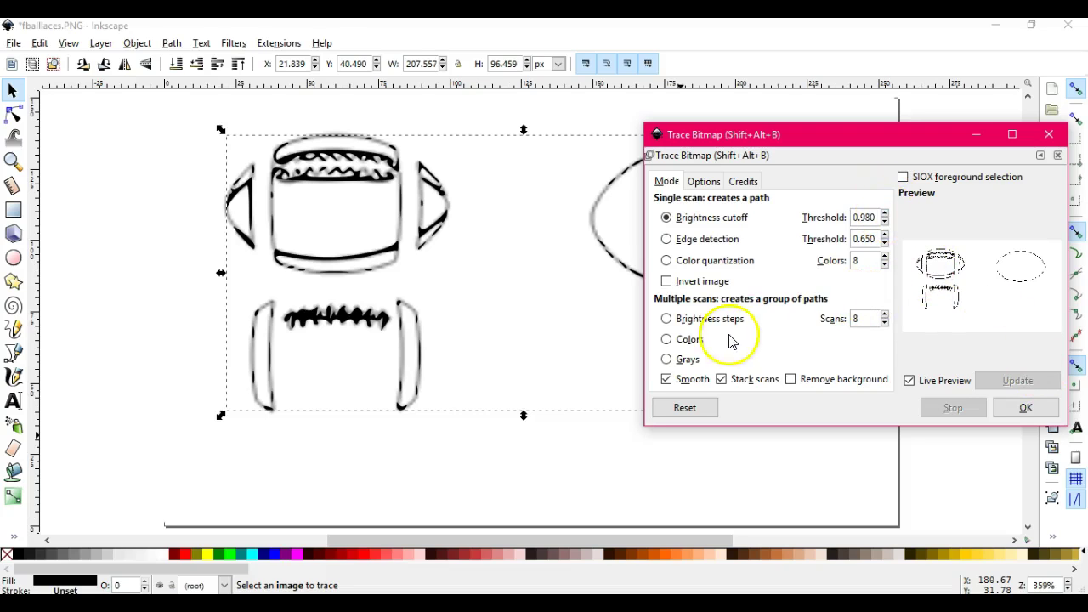
{"action": "left_click", "coordinate": [681, 412]}
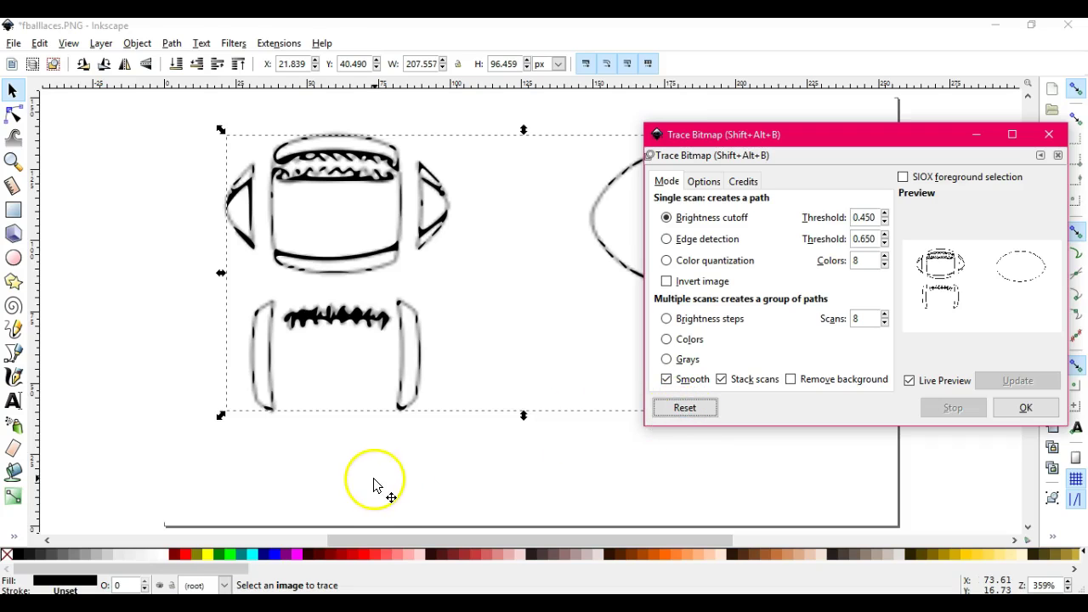
{"action": "left_click_drag", "start_coordinate": [449, 360], "coordinate": [450, 401]}
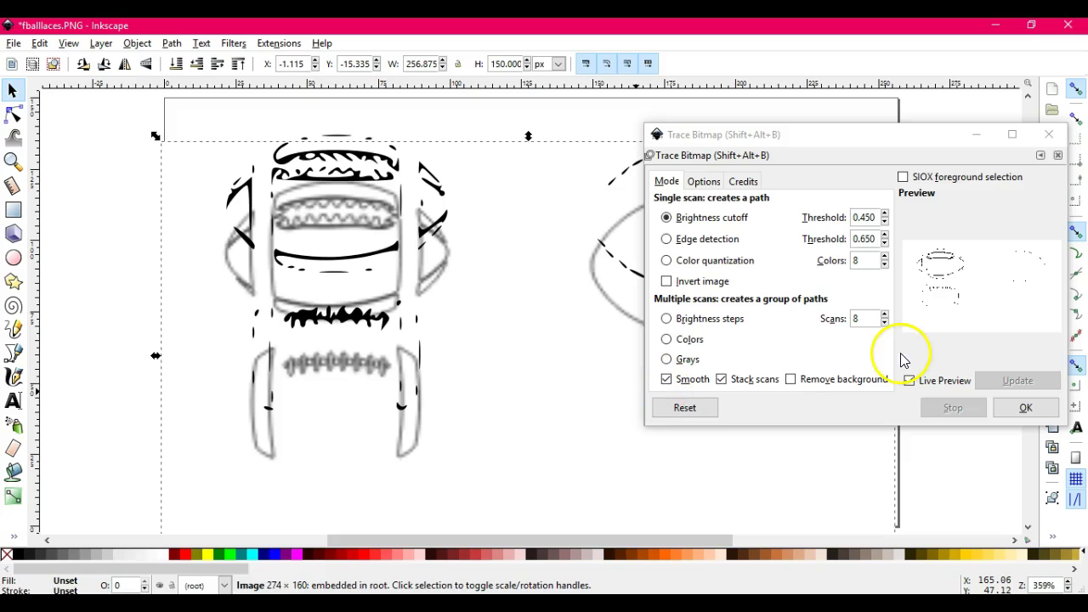
{"action": "left_click", "coordinate": [686, 408]}
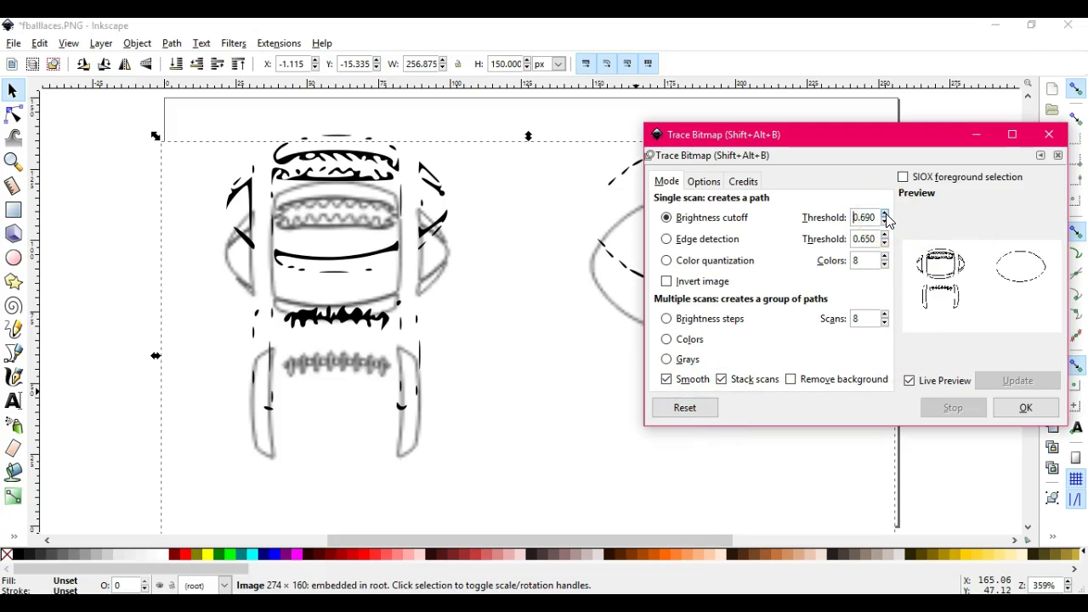
{"action": "left_click", "coordinate": [1023, 405]}
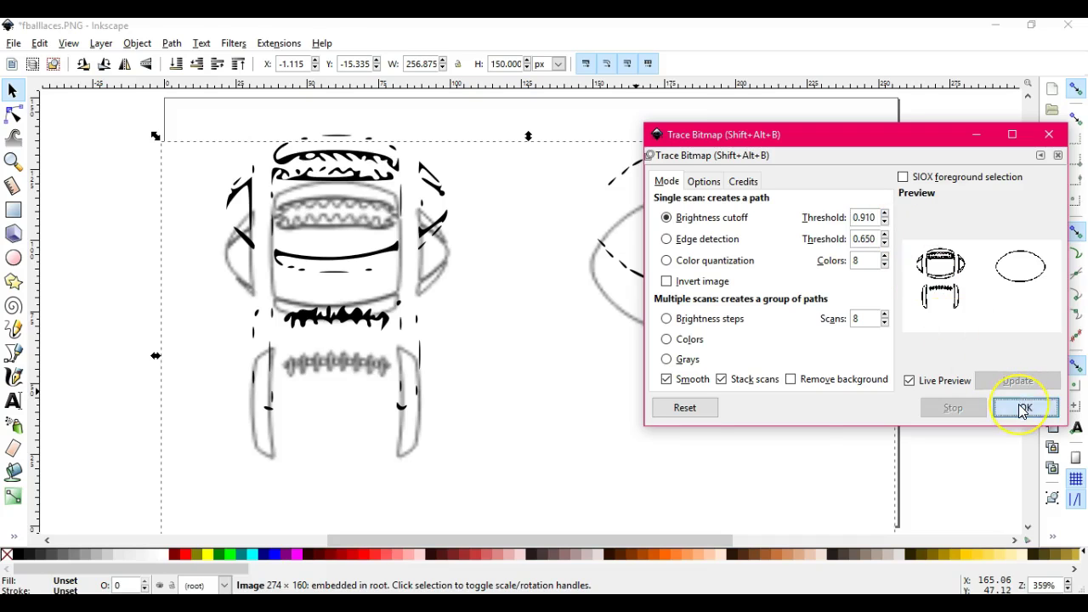
- Pull the original bitmap out from under the traces and move the Trace Bitmap window lower
{"action": "left_click_drag", "start_coordinate": [590, 370], "coordinate": [587, 559]}
{"action": "left_click_drag", "start_coordinate": [449, 255], "coordinate": [448, 185]}
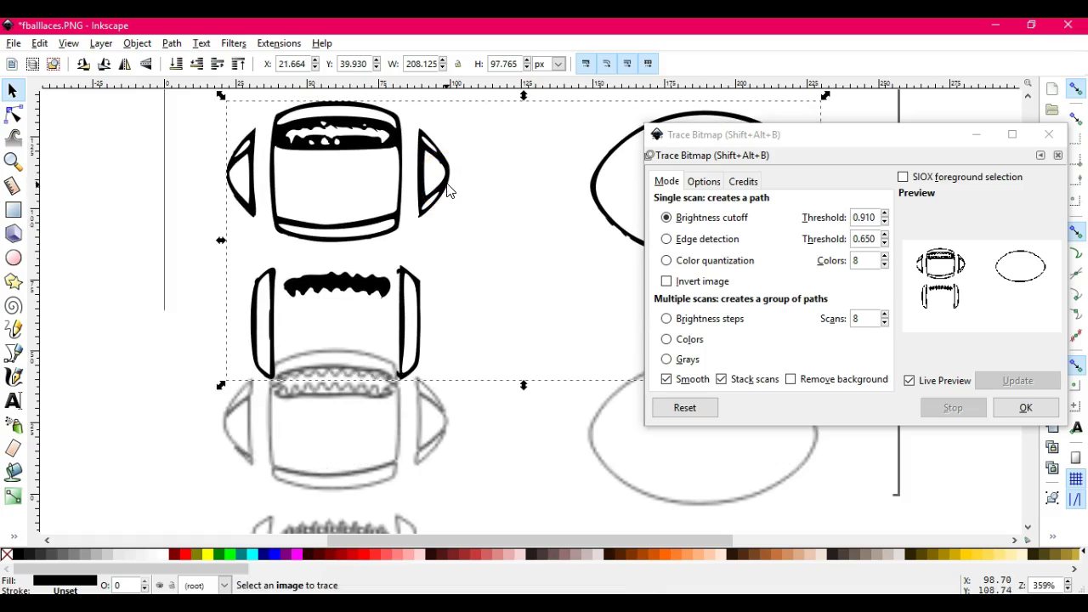
{"action": "left_click_drag", "start_coordinate": [510, 446], "coordinate": [468, 529]}
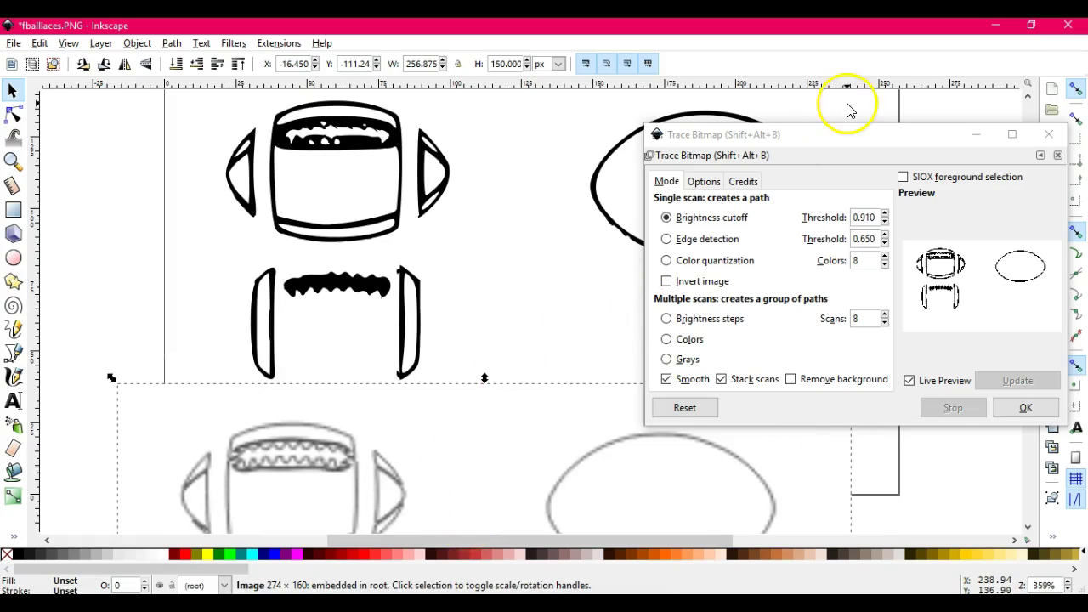
{"action": "left_click_drag", "start_coordinate": [855, 150], "coordinate": [857, 227]}
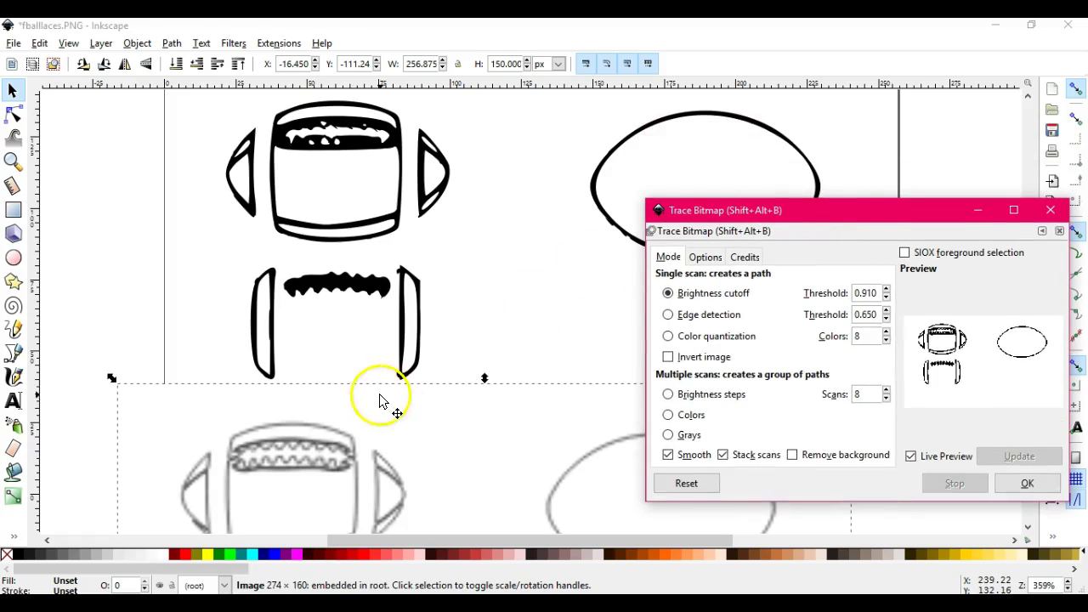
- Delete both traced football paths and move the original image back into place
{"action": "left_click", "coordinate": [259, 168]}
{"action": "right_click", "coordinate": [260, 168]}
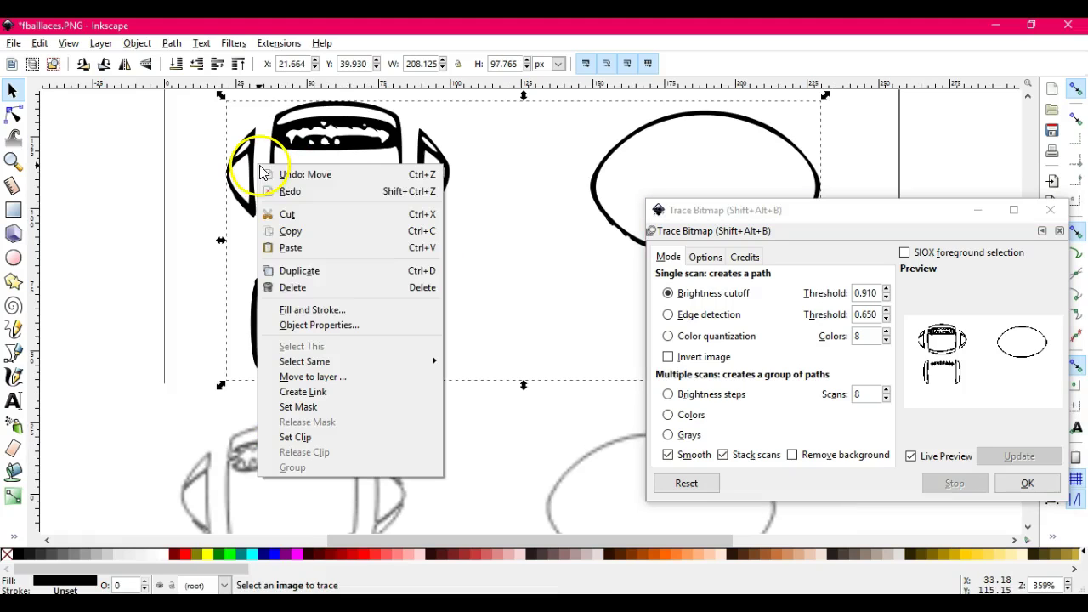
{"action": "left_click", "coordinate": [288, 287]}
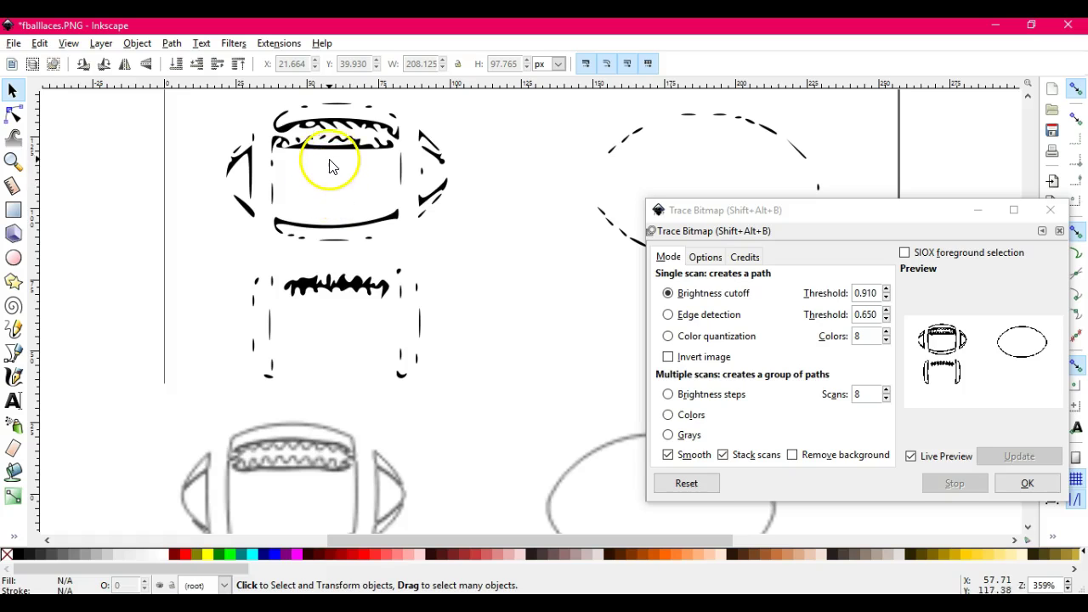
{"action": "left_click", "coordinate": [345, 169]}
{"action": "right_click", "coordinate": [335, 157]}
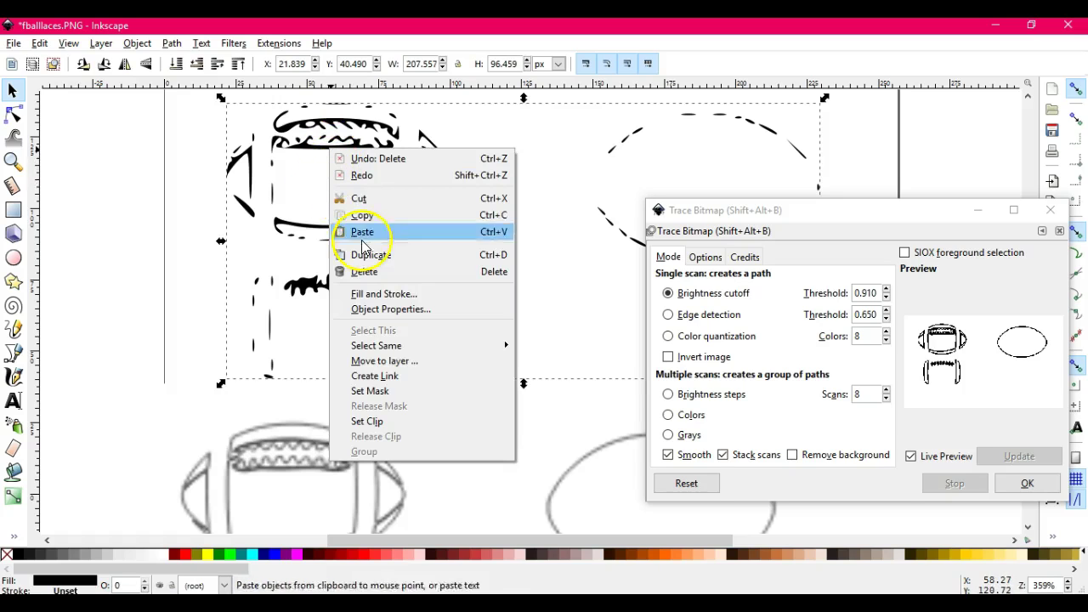
{"action": "left_click", "coordinate": [366, 272]}
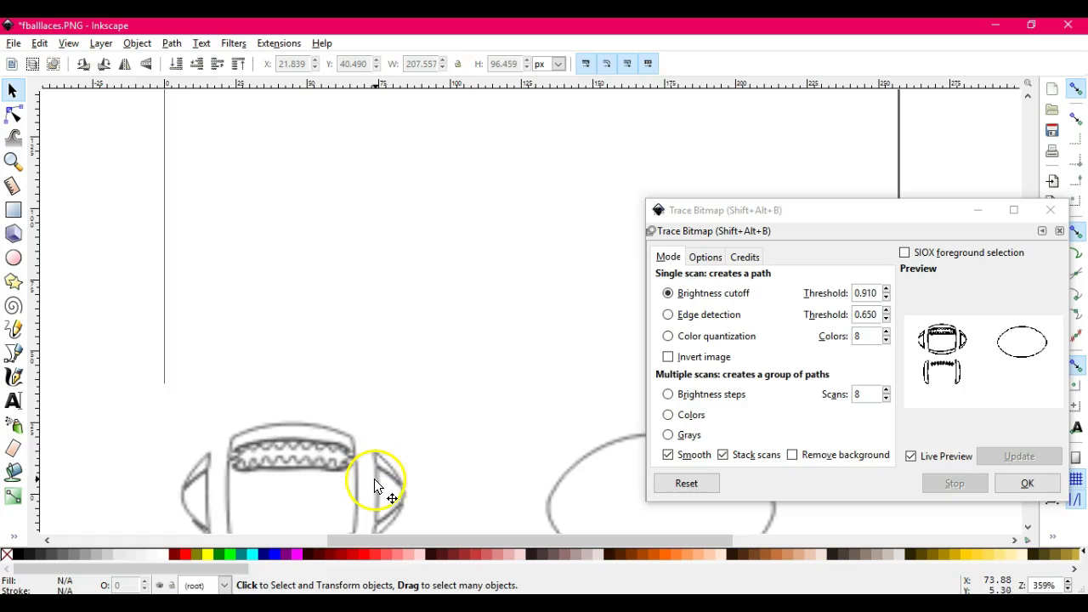
{"action": "mouse_move", "coordinate": [378, 473]}
{"action": "left_mouse_down"}
{"action": "mouse_move", "coordinate": [397, 144]}
{"action": "mouse_move", "coordinate": [402, 157]}
{"action": "left_mouse_up"}
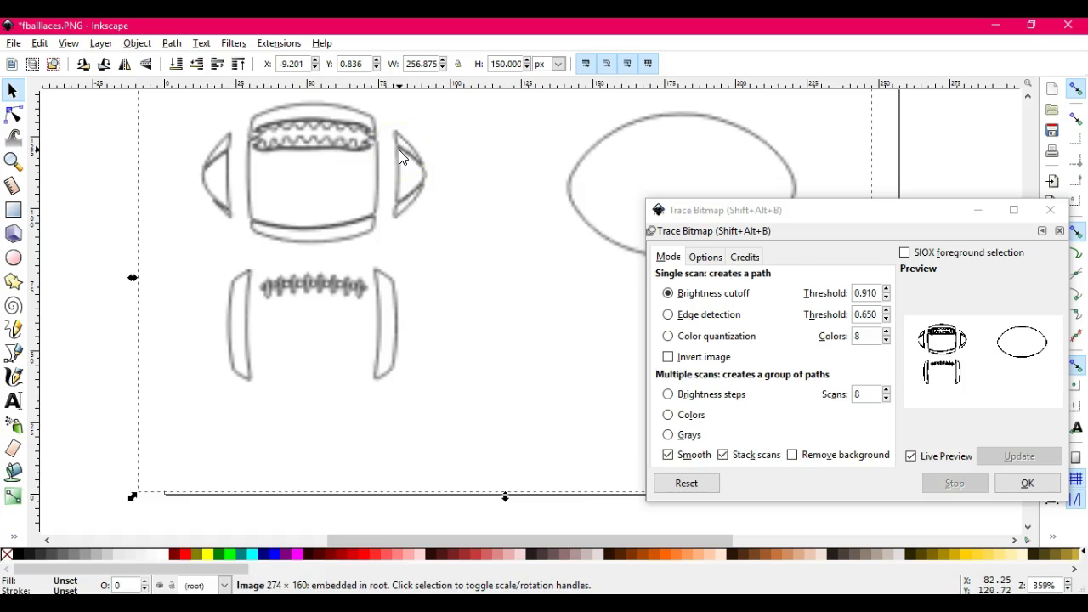
- Try a colour-quantization trace with 2 colours, then delete the unwanted result
{"action": "left_click", "coordinate": [808, 290]}
{"action": "left_click", "coordinate": [706, 262]}
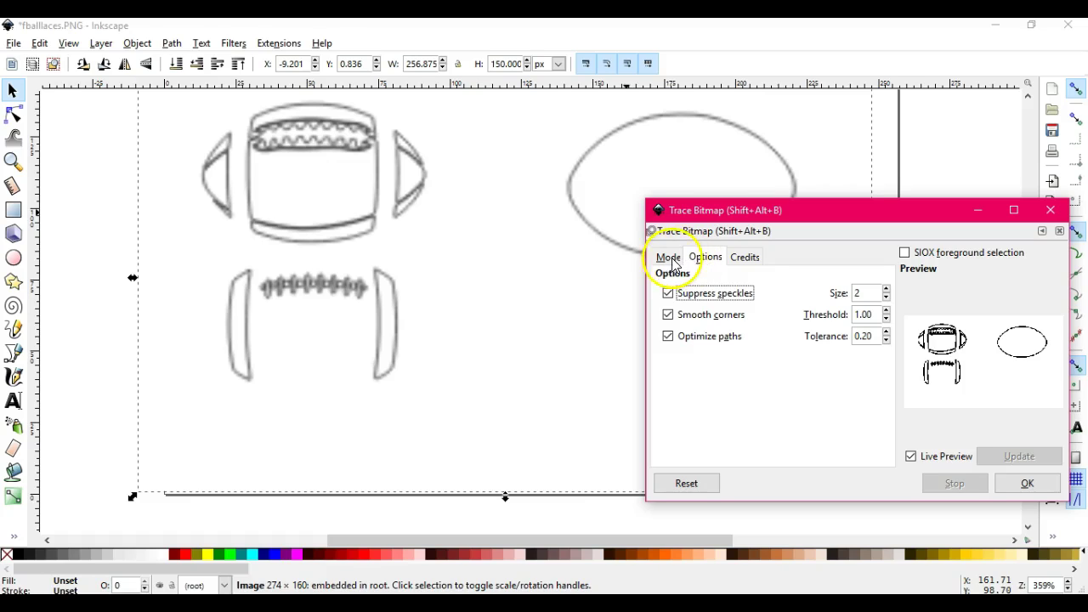
{"action": "left_click", "coordinate": [670, 260]}
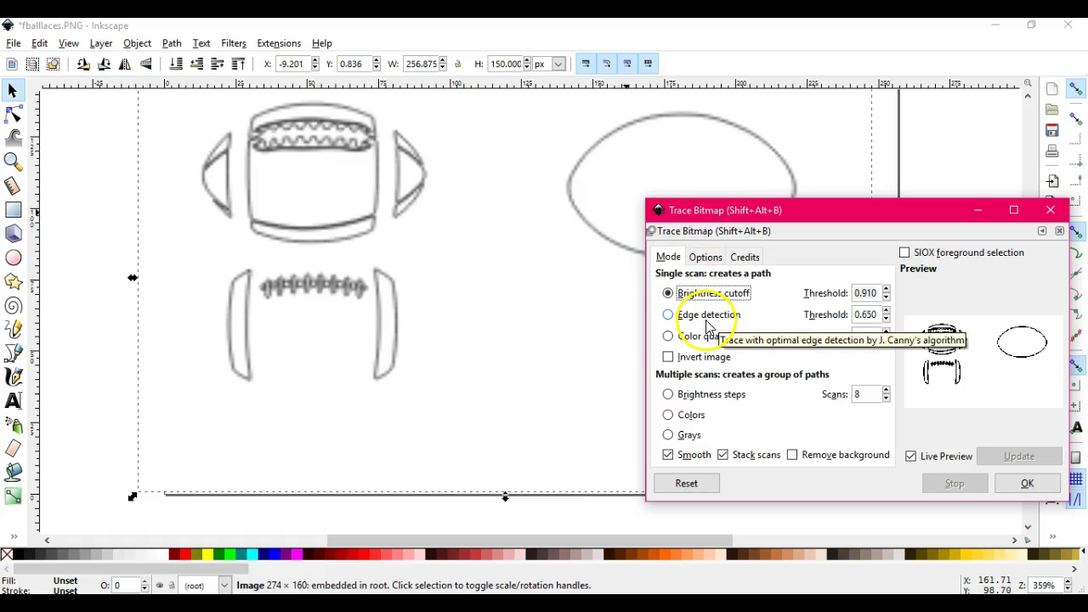
{"action": "left_click", "coordinate": [669, 335]}
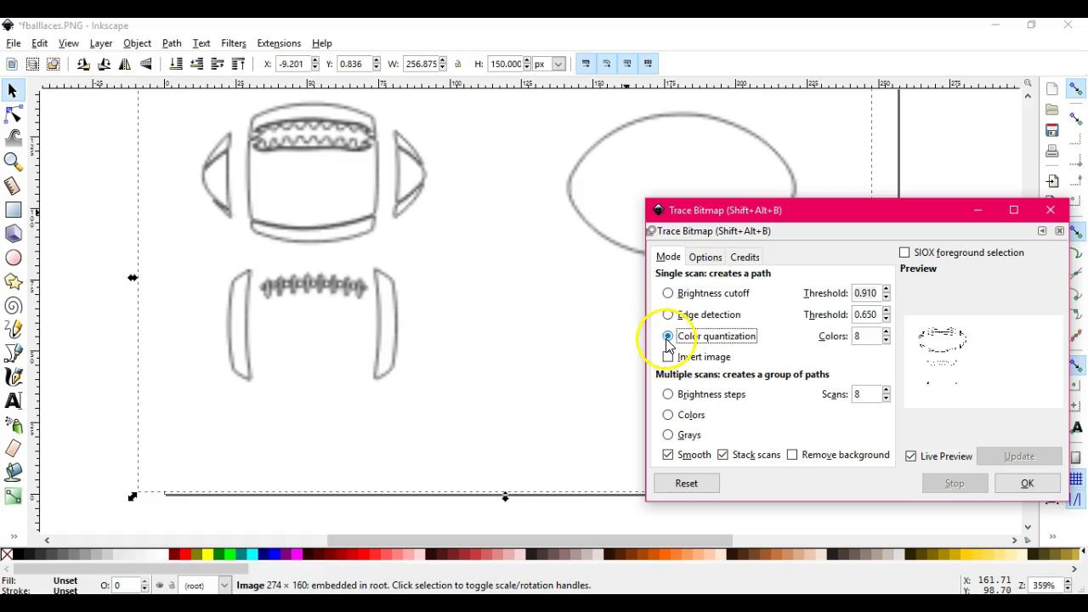
{"action": "left_click", "coordinate": [886, 341]}
{"action": "left_click", "coordinate": [886, 341]}
{"action": "left_click", "coordinate": [886, 341]}
{"action": "left_click", "coordinate": [886, 341]}
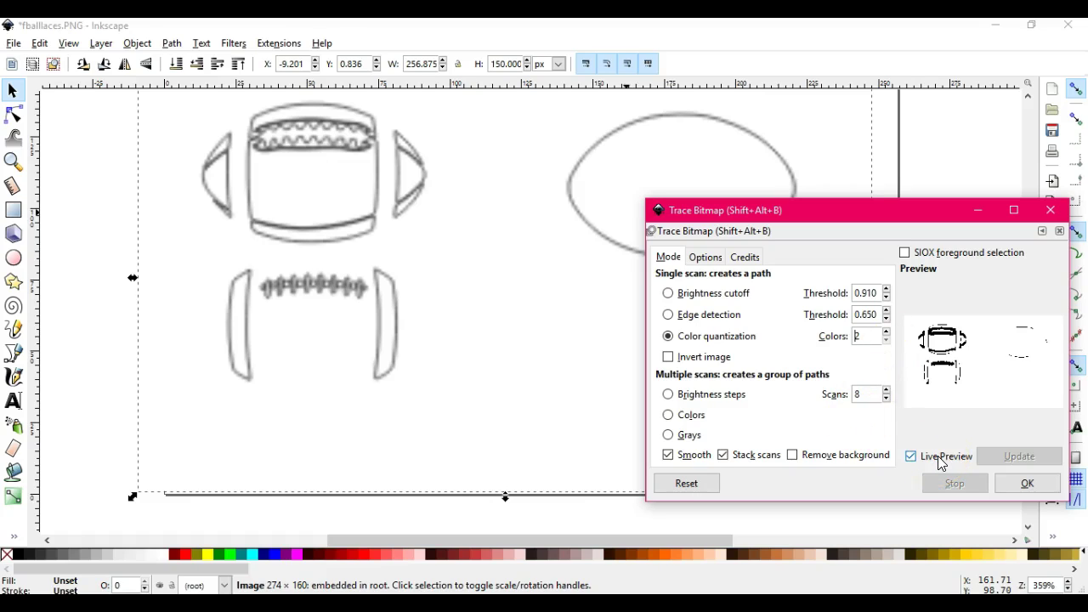
{"action": "left_click", "coordinate": [1025, 484]}
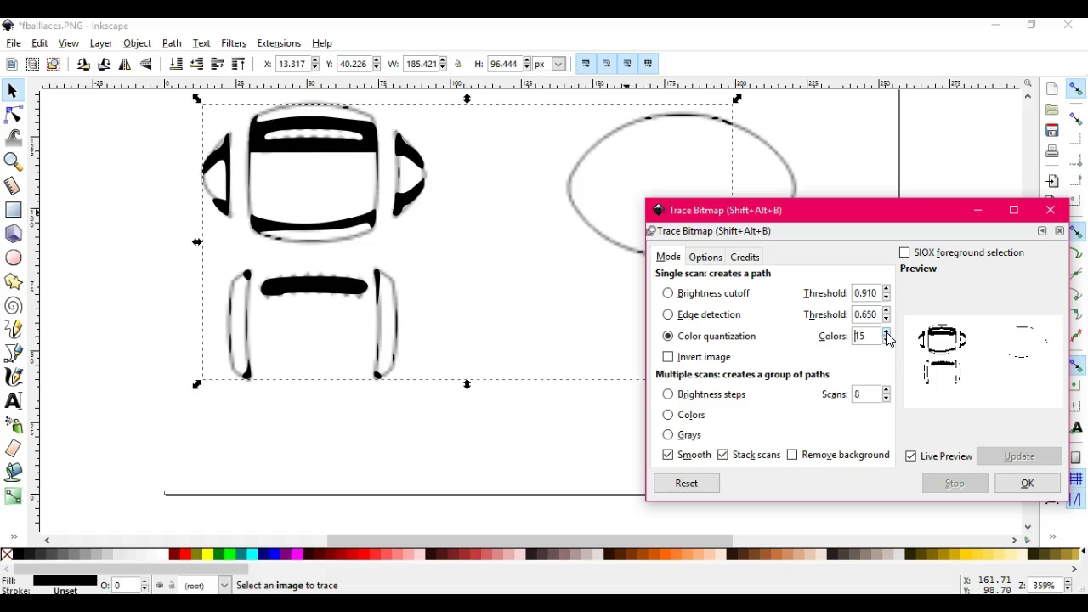
{"action": "left_click", "coordinate": [703, 491]}
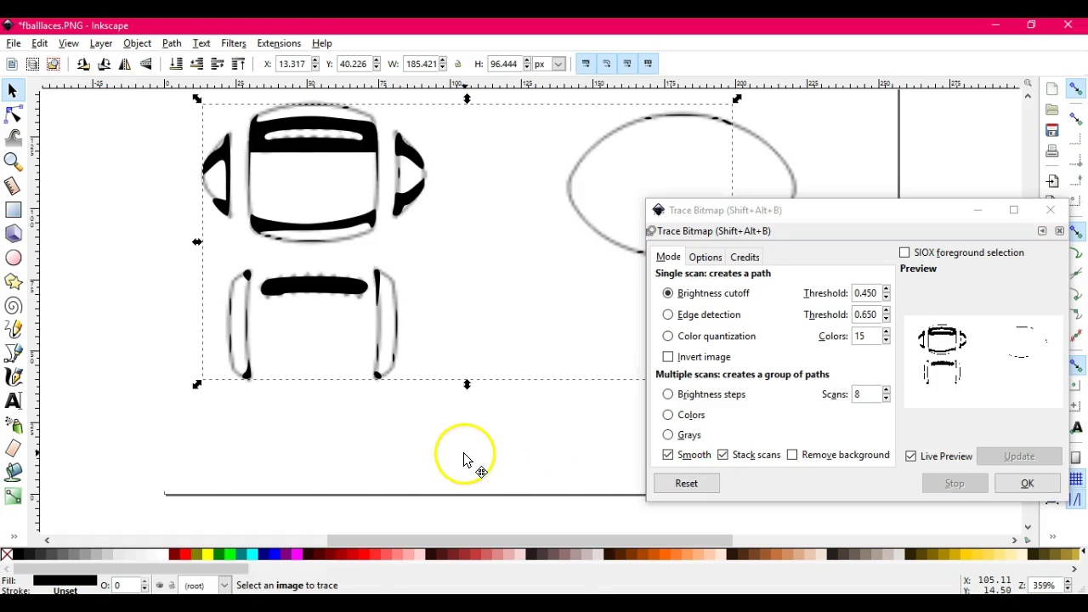
{"action": "left_click", "coordinate": [414, 348]}
{"action": "left_click_drag", "start_coordinate": [401, 360], "coordinate": [412, 398]}
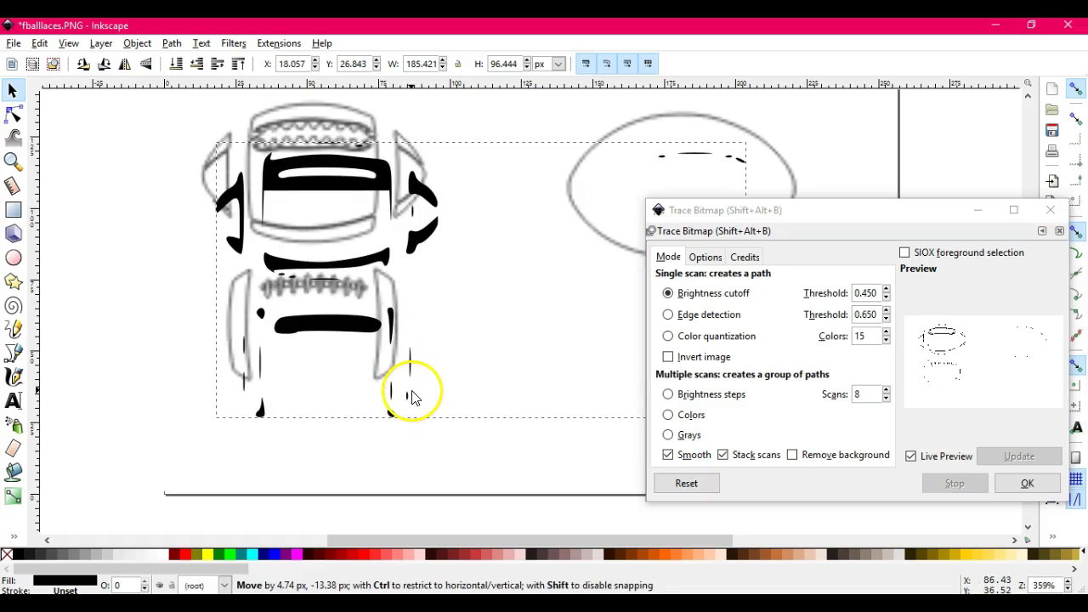
{"action": "right_click", "coordinate": [410, 396]}
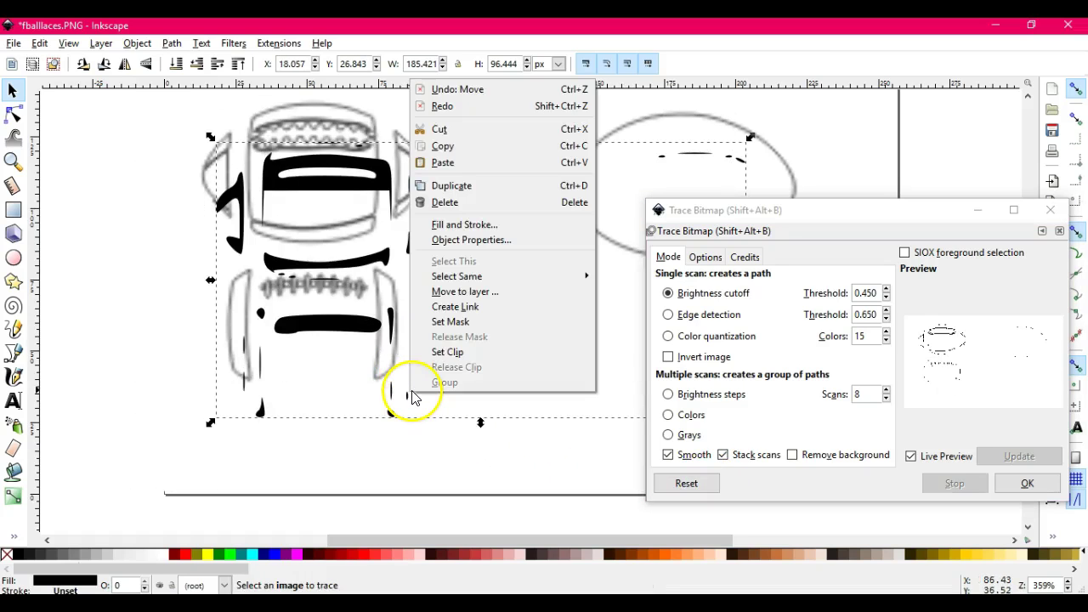
{"action": "left_click", "coordinate": [451, 203]}
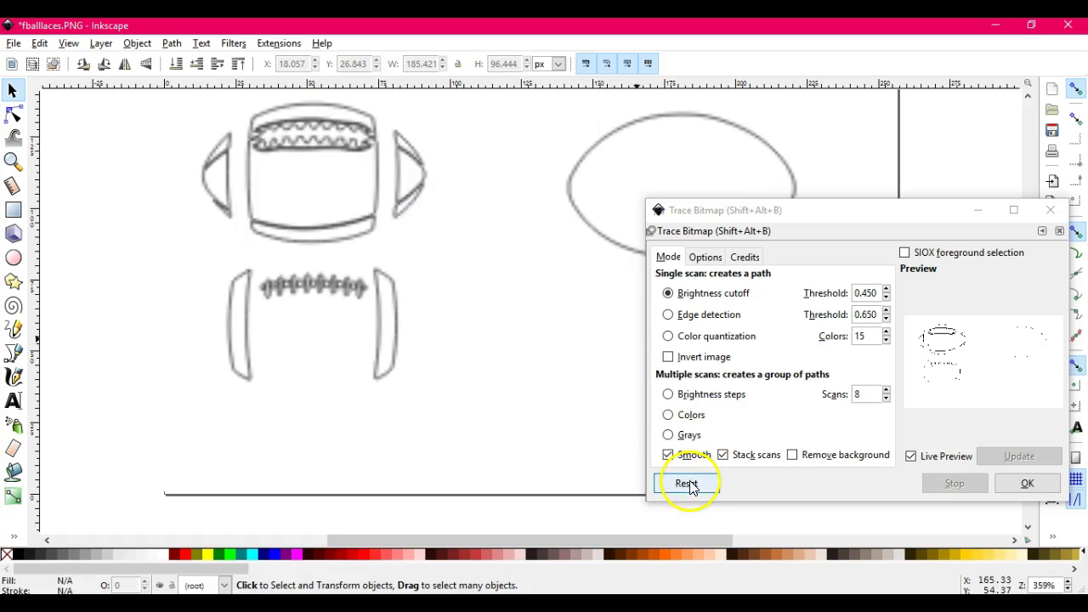
- Retrace the football with default settings and again with 3 colours, moving the image aside
{"action": "left_click", "coordinate": [395, 342]}
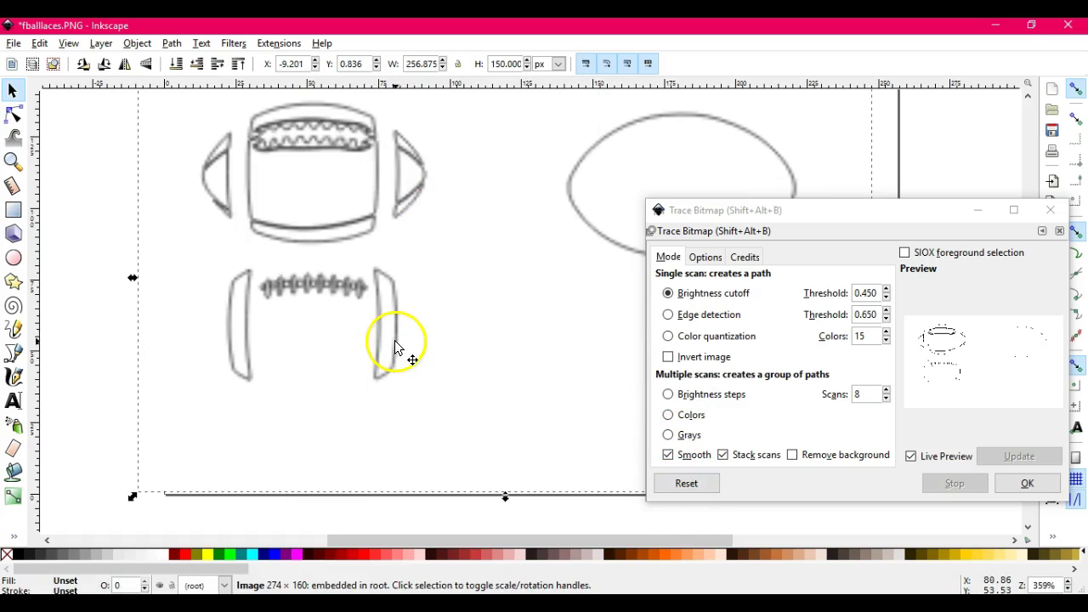
{"action": "left_click", "coordinate": [686, 485]}
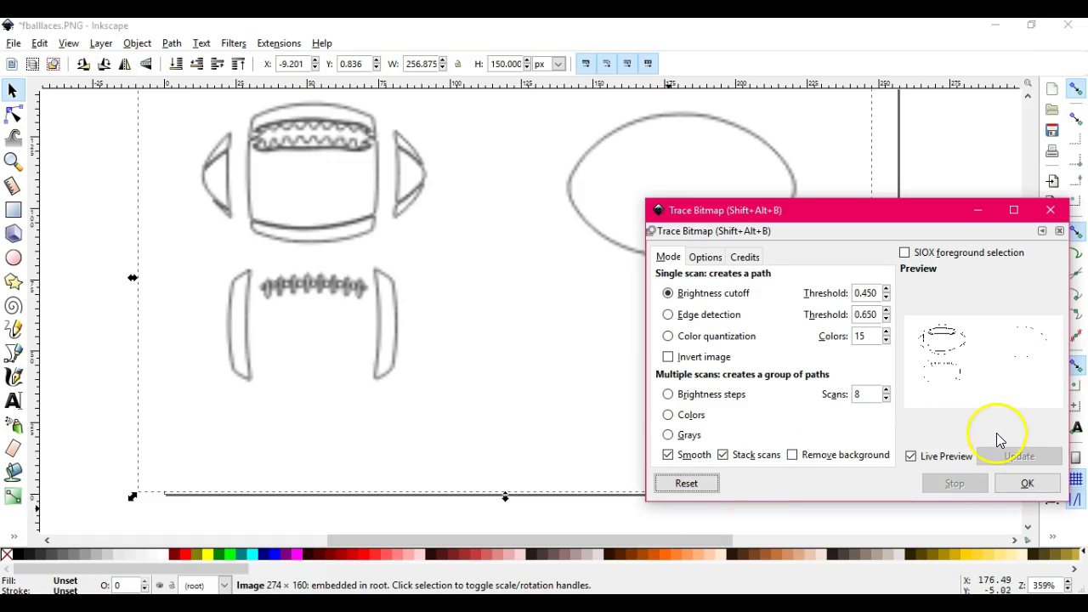
{"action": "left_click", "coordinate": [1025, 487]}
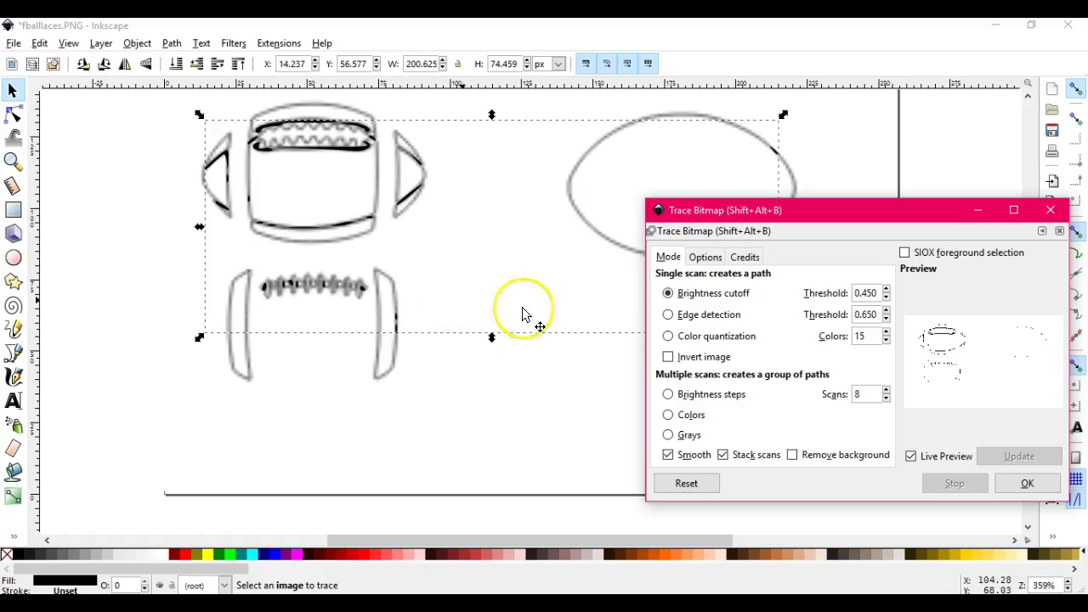
{"action": "left_click_drag", "start_coordinate": [583, 284], "coordinate": [583, 360]}
{"action": "left_click", "coordinate": [886, 333]}
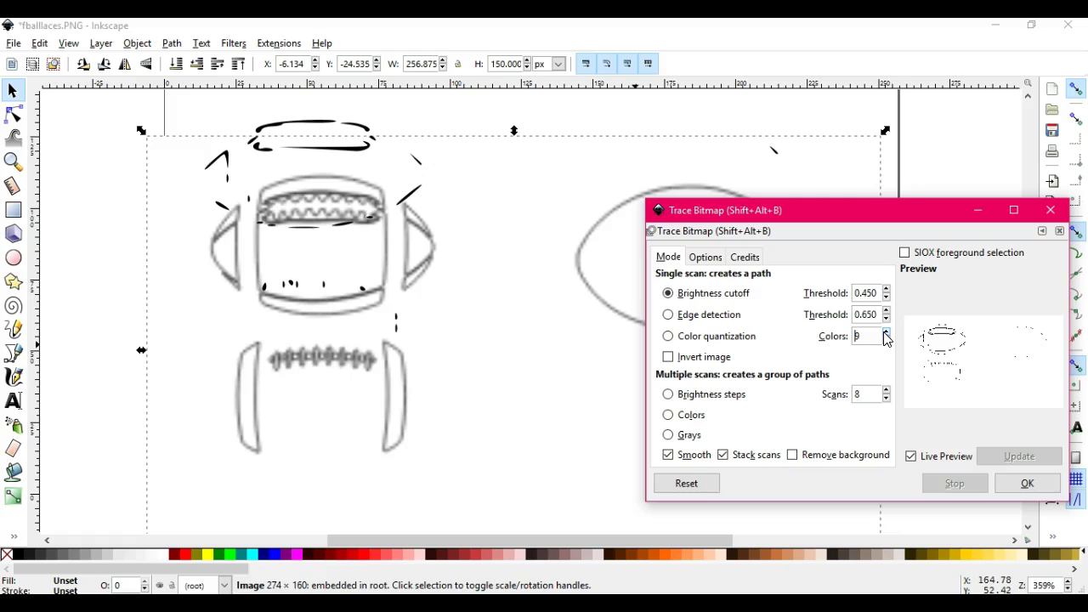
{"action": "left_click", "coordinate": [103, 372]}
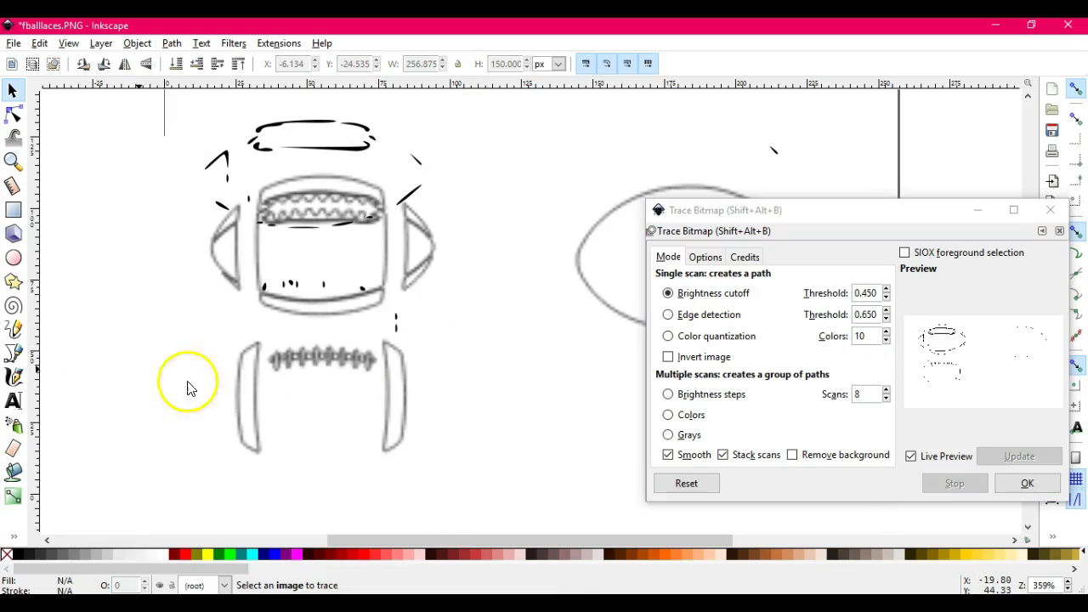
{"action": "left_click", "coordinate": [256, 400]}
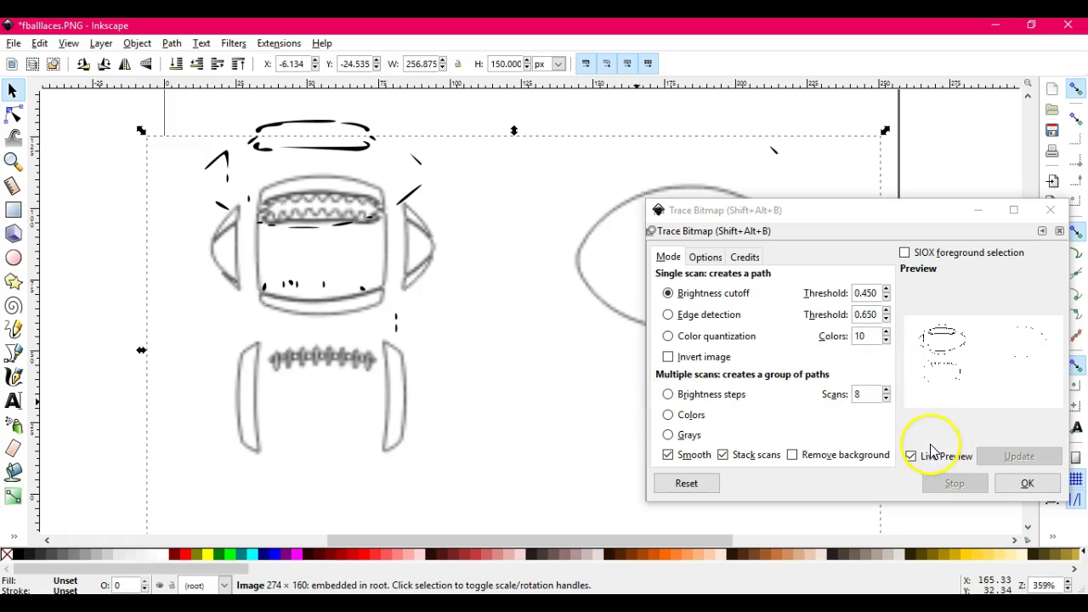
{"action": "left_click", "coordinate": [699, 493]}
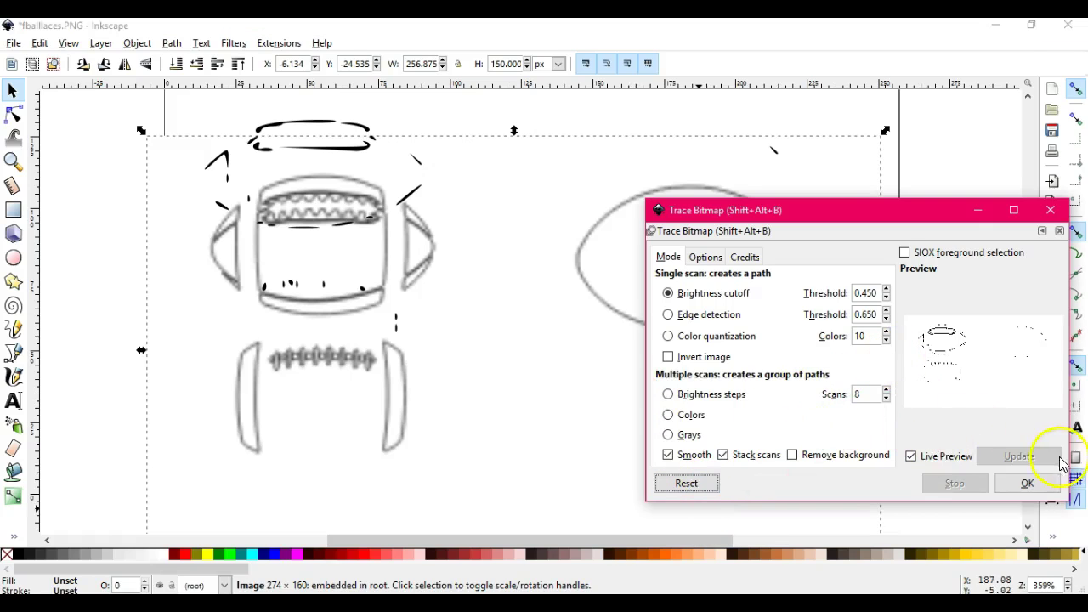
{"action": "left_click", "coordinate": [1032, 485]}
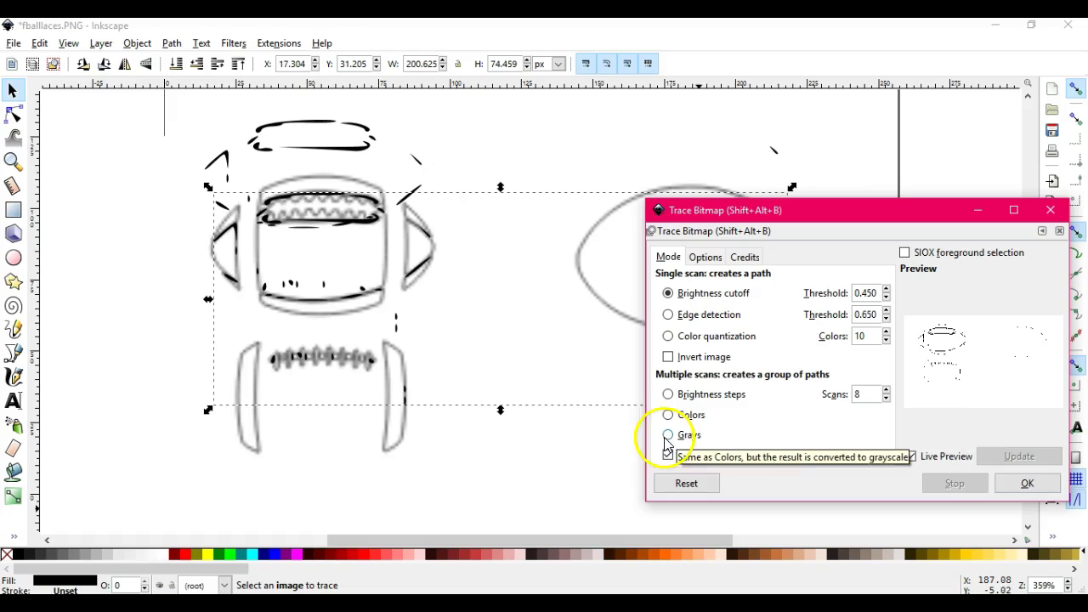
{"action": "mouse_move", "coordinate": [389, 453]}
{"action": "left_mouse_down"}
{"action": "mouse_move", "coordinate": [396, 435]}
{"action": "mouse_move", "coordinate": [403, 474]}
{"action": "left_mouse_up"}
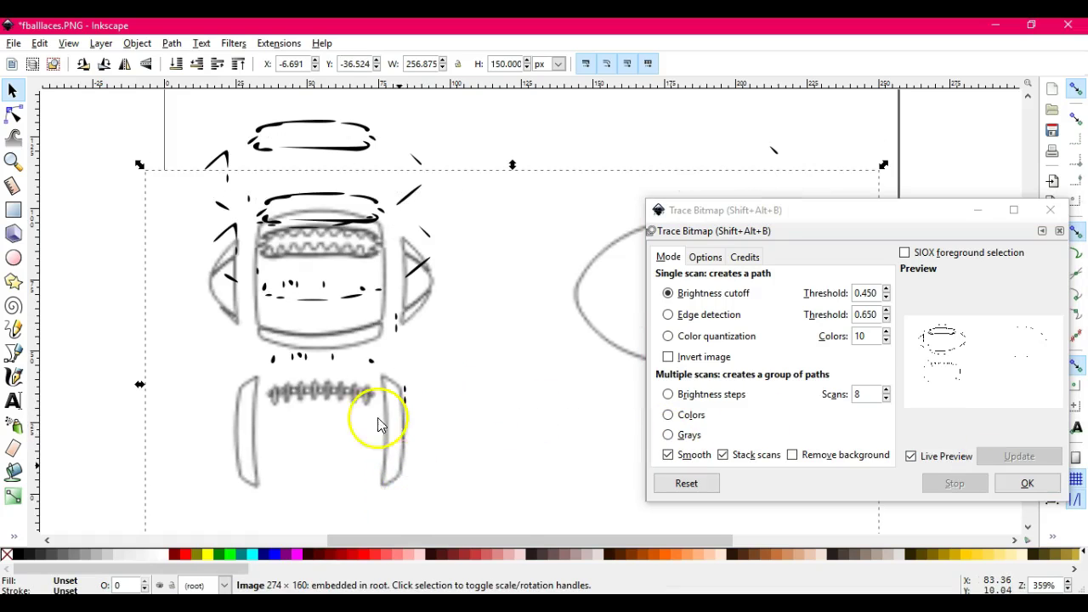
- Delete the leftover black traced strokes and nudge the football bitmap back up
{"action": "right_click", "coordinate": [335, 241]}
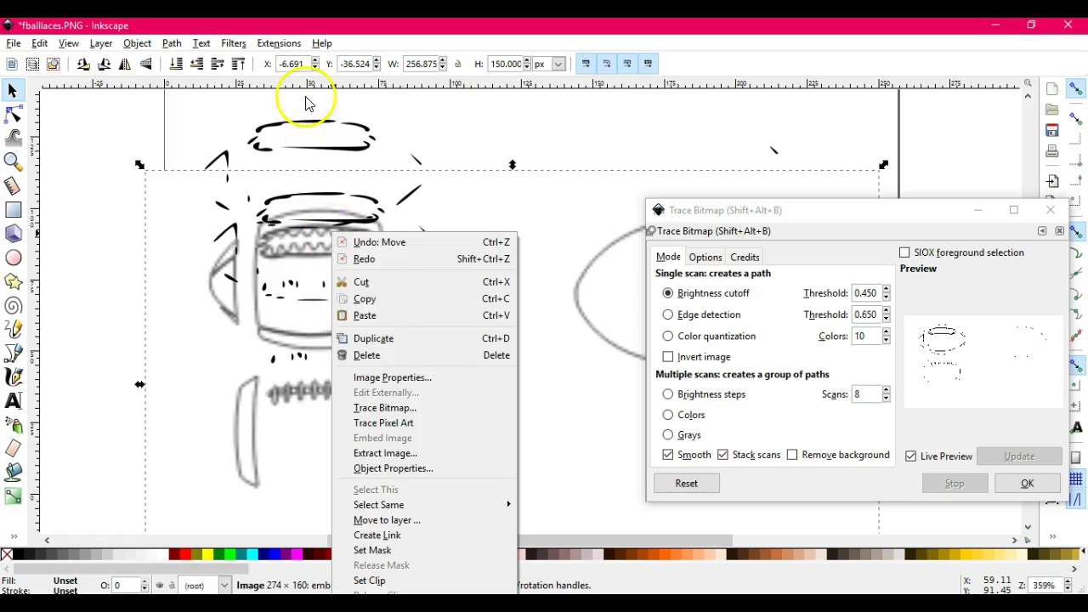
{"action": "left_click", "coordinate": [327, 152]}
{"action": "left_click", "coordinate": [341, 153]}
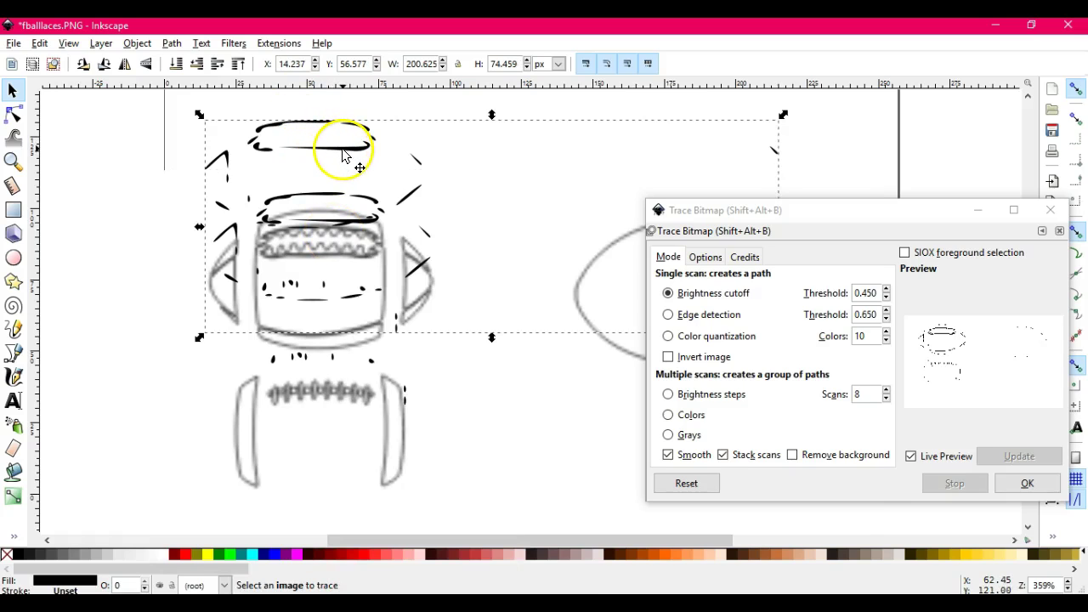
{"action": "right_click", "coordinate": [343, 153]}
{"action": "left_click", "coordinate": [378, 270]}
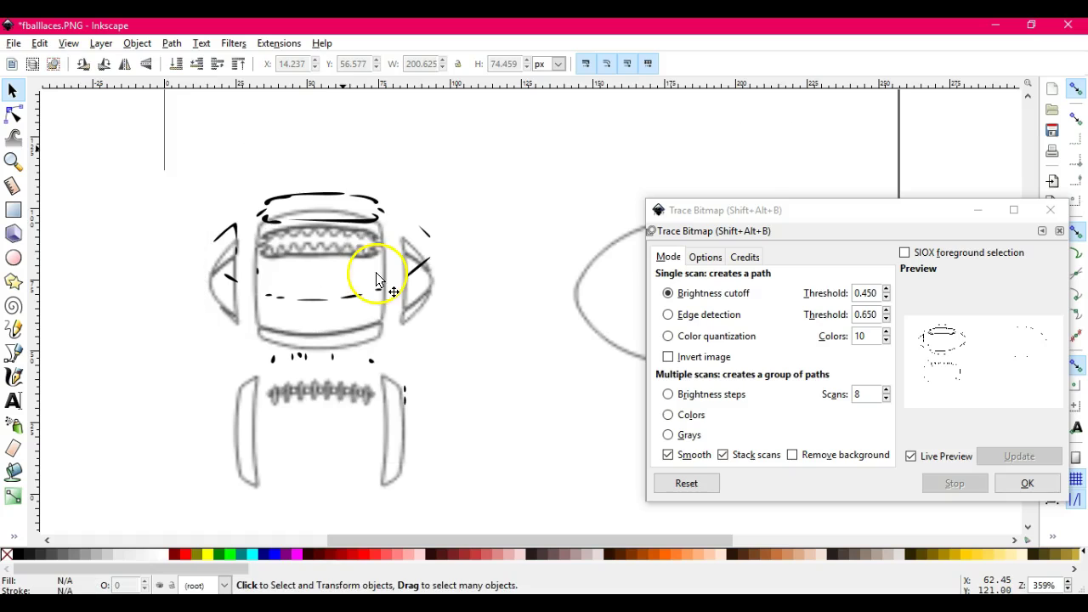
{"action": "left_click", "coordinate": [371, 207]}
{"action": "right_click", "coordinate": [370, 207]}
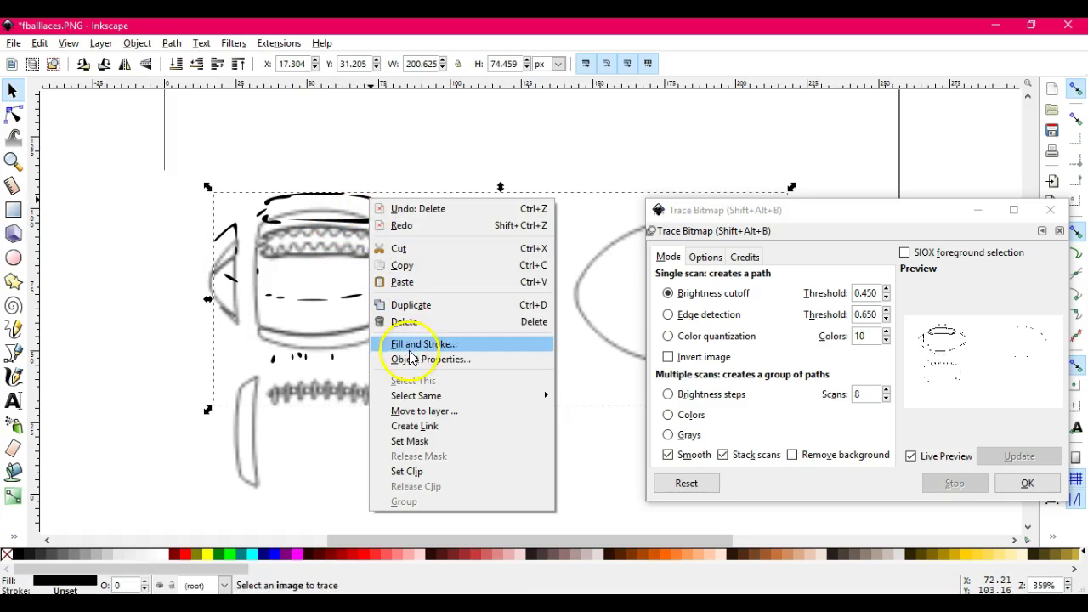
{"action": "left_click", "coordinate": [404, 322]}
{"action": "left_click_drag", "start_coordinate": [408, 304], "coordinate": [407, 227]}
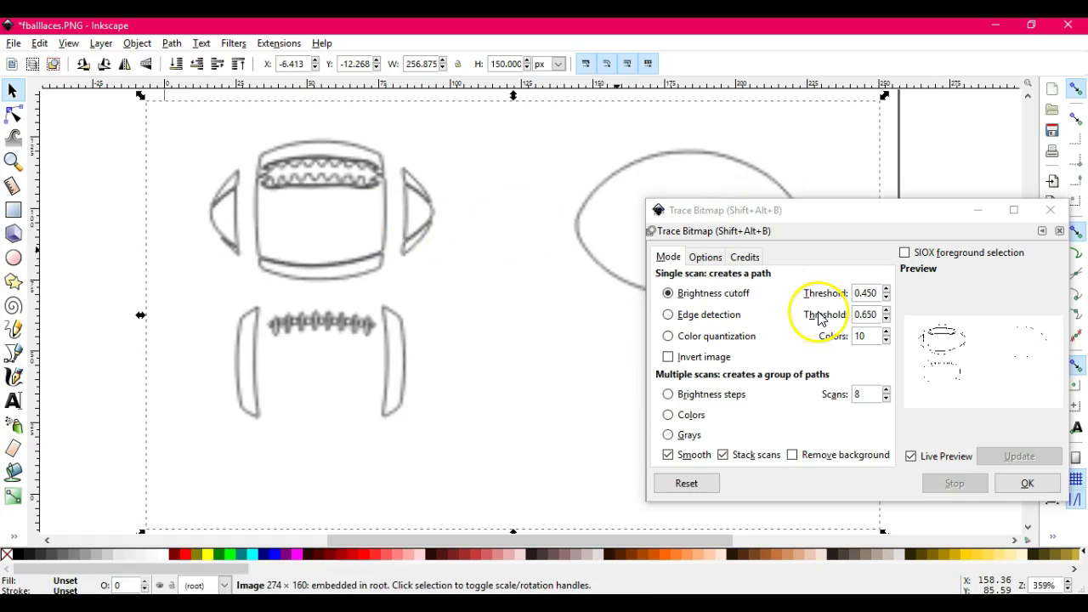
- Trace the football at brightness threshold 0.820 and drag the grey bitmap away from the new path
{"action": "left_click", "coordinate": [886, 289]}
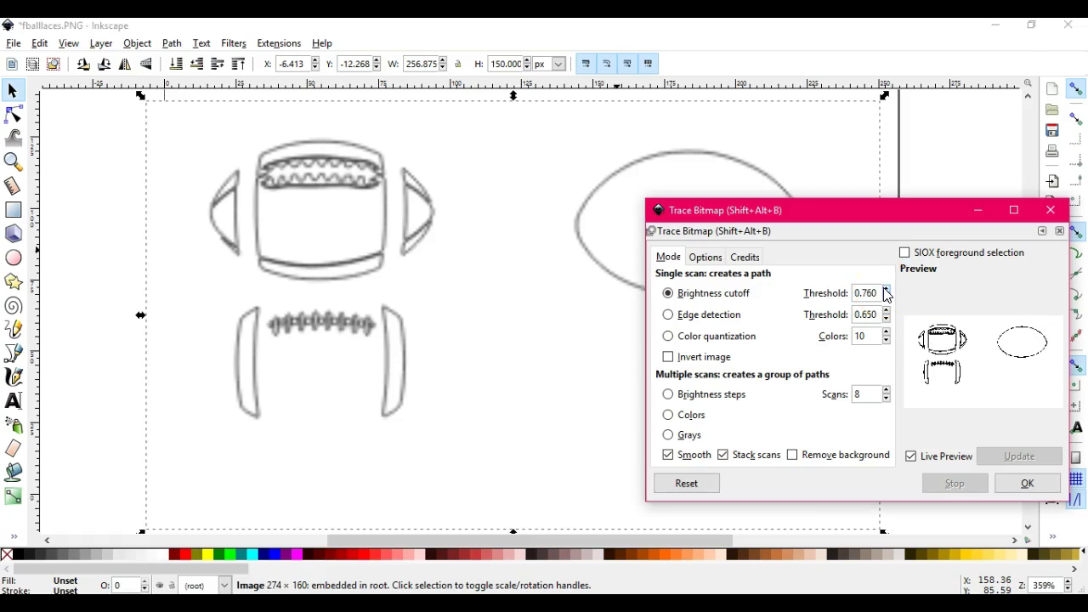
{"action": "left_click", "coordinate": [886, 292]}
{"action": "left_click", "coordinate": [1026, 482]}
{"action": "left_click", "coordinate": [418, 272]}
{"action": "mouse_move", "coordinate": [417, 272]}
{"action": "left_mouse_down"}
{"action": "mouse_move", "coordinate": [417, 236]}
{"action": "mouse_move", "coordinate": [415, 255]}
{"action": "left_mouse_up"}
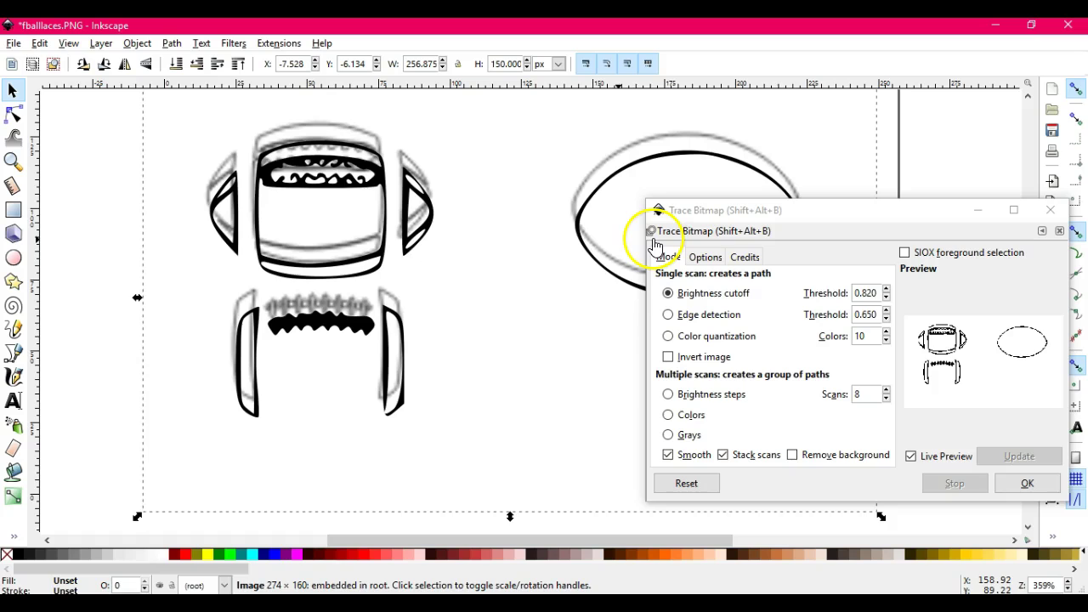
{"action": "left_click_drag", "start_coordinate": [510, 219], "coordinate": [608, 289]}
{"action": "right_click", "coordinate": [608, 289]}
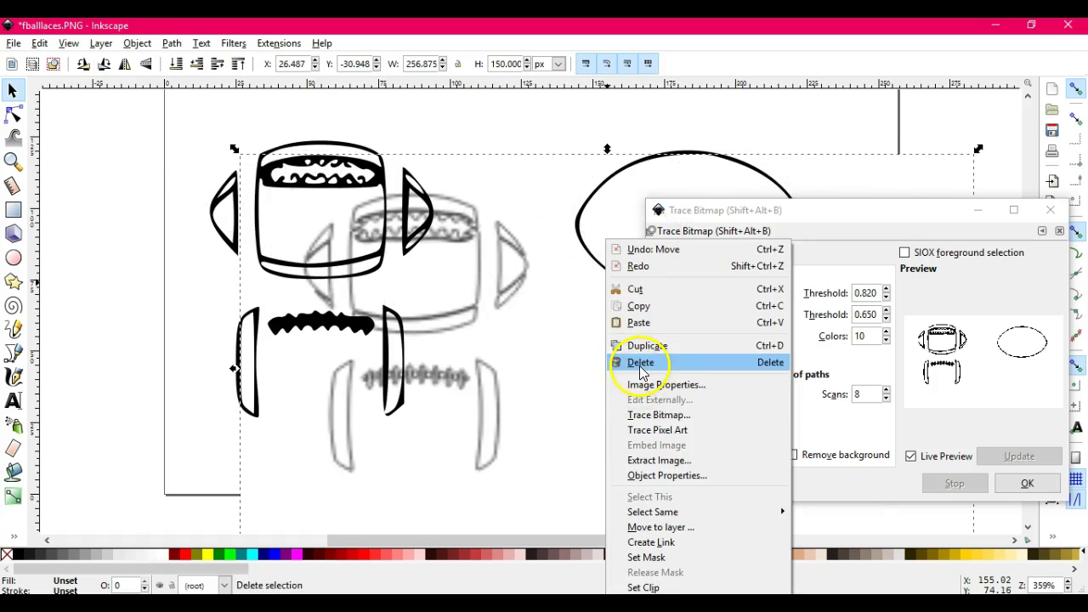
- Delete the original bitmap and save the trace as Inkscape SVG fballlaces.svg
{"action": "left_click", "coordinate": [629, 358]}
{"action": "left_click", "coordinate": [287, 250]}
{"action": "left_click", "coordinate": [13, 43]}
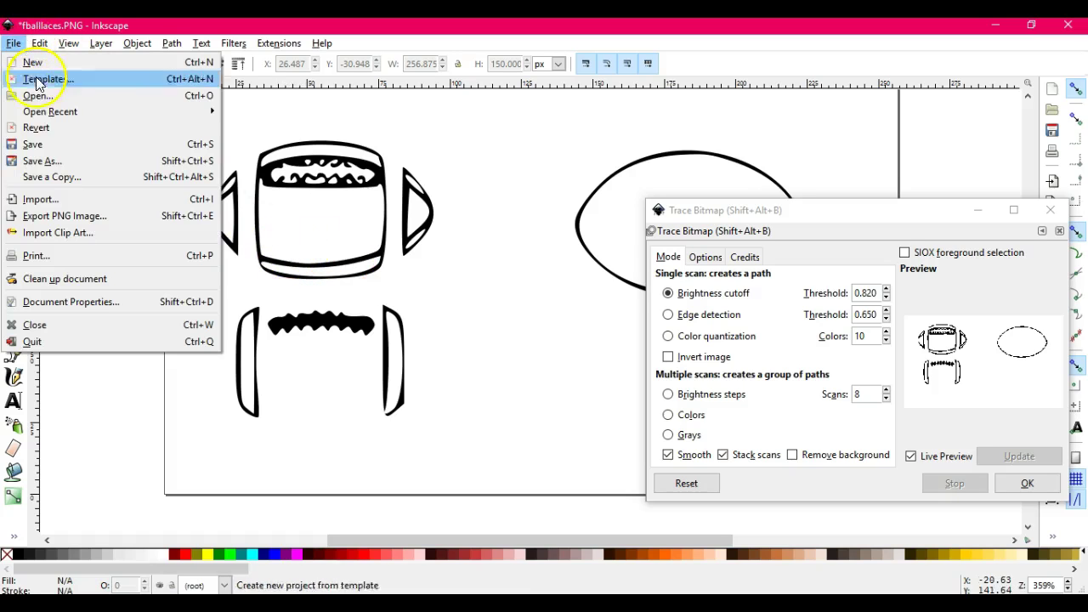
{"action": "left_click", "coordinate": [59, 161]}
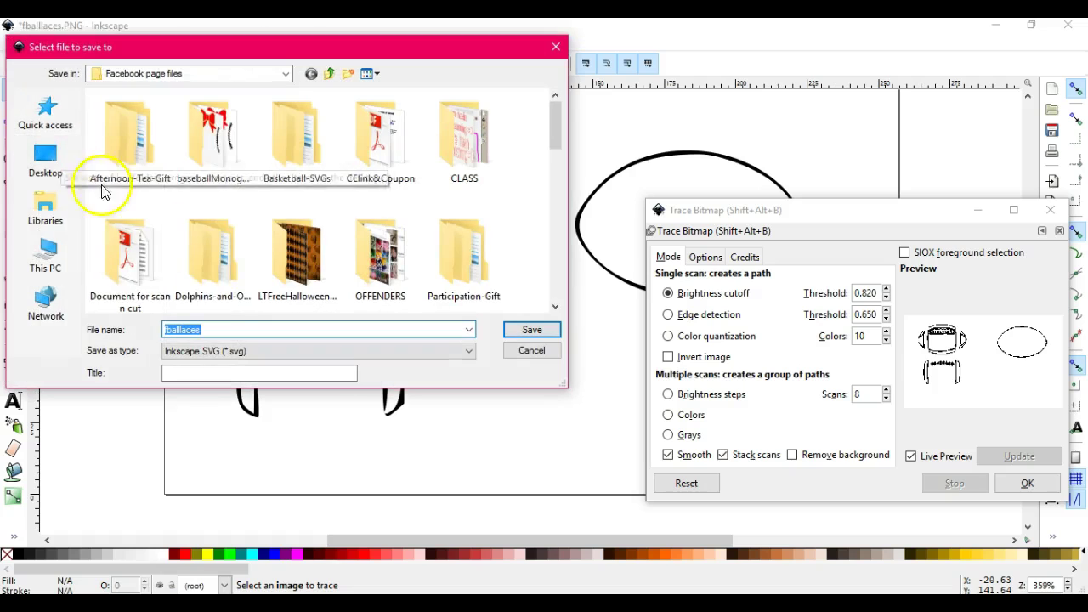
{"action": "left_click", "coordinate": [529, 331]}
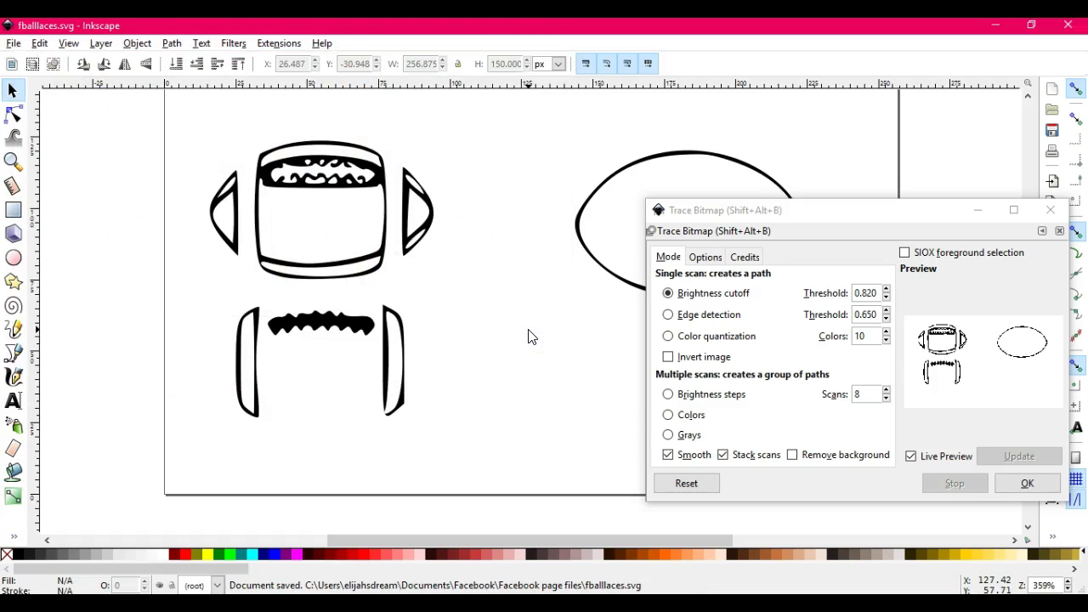
{"action": "left_click", "coordinate": [527, 500]}
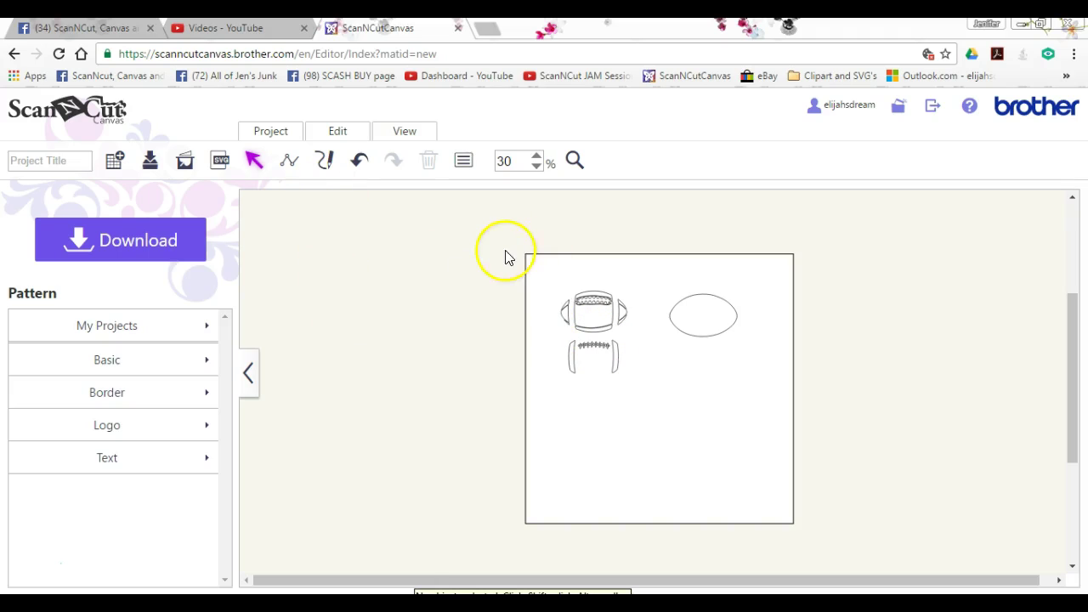
- Select all the old football shapes on the mat and delete them
{"action": "left_click", "coordinate": [338, 136]}
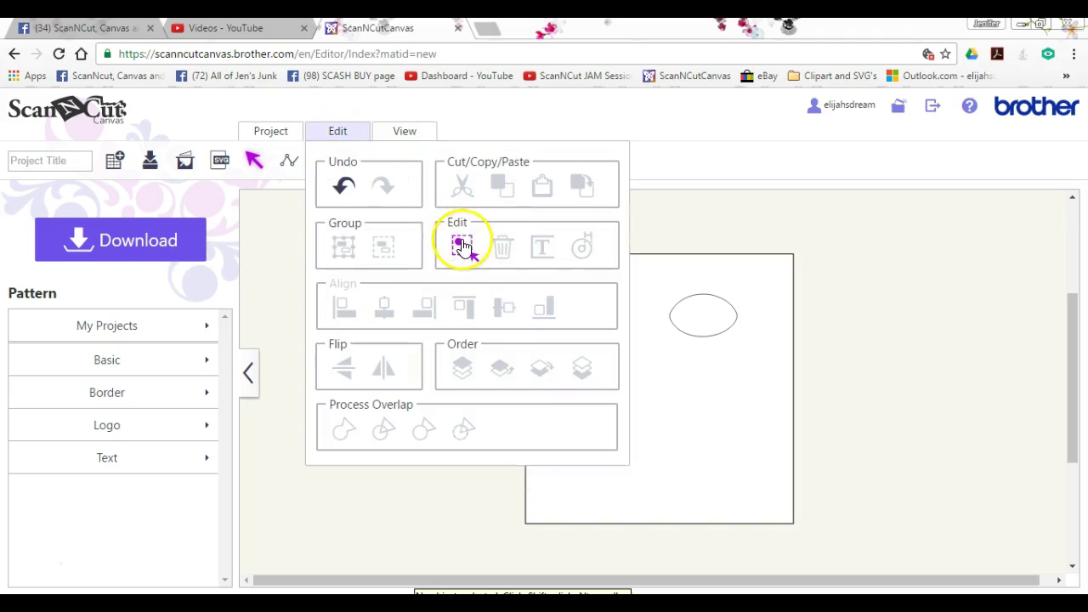
{"action": "left_click", "coordinate": [462, 245]}
{"action": "left_click", "coordinate": [427, 163]}
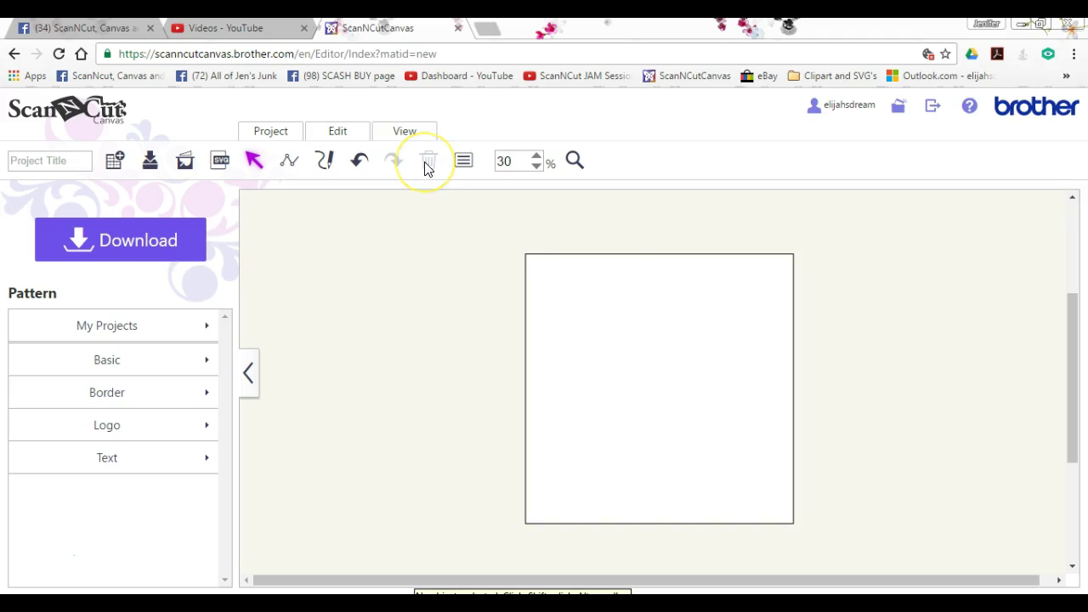
- Start an SVG import and pick the fballlaces file from the Facebook page files folder
{"action": "left_click", "coordinate": [224, 166]}
{"action": "left_click", "coordinate": [408, 314]}
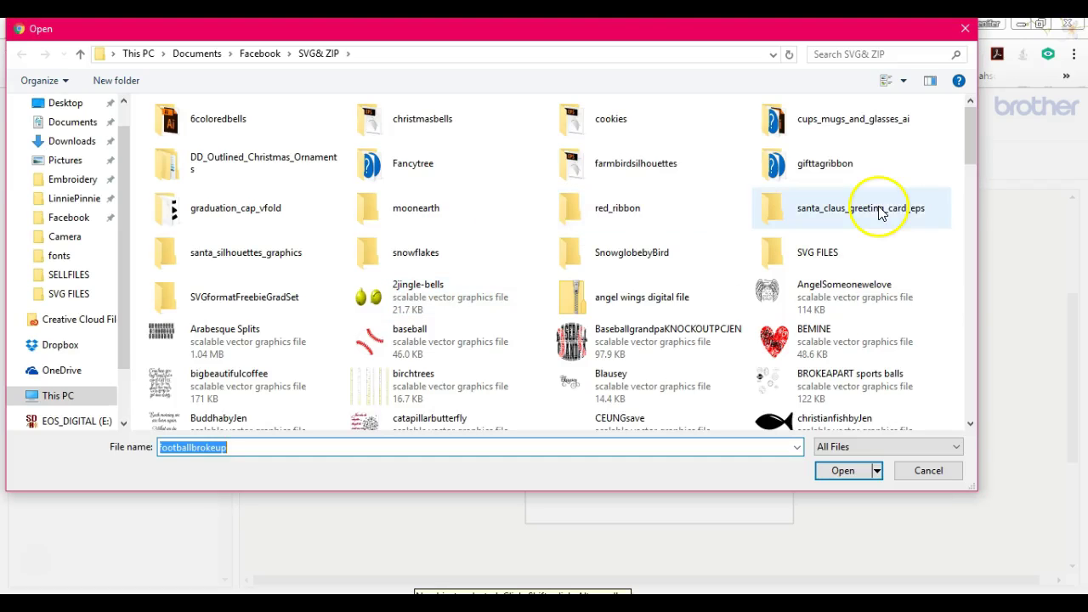
{"action": "left_click", "coordinate": [257, 55]}
{"action": "left_click", "coordinate": [277, 160]}
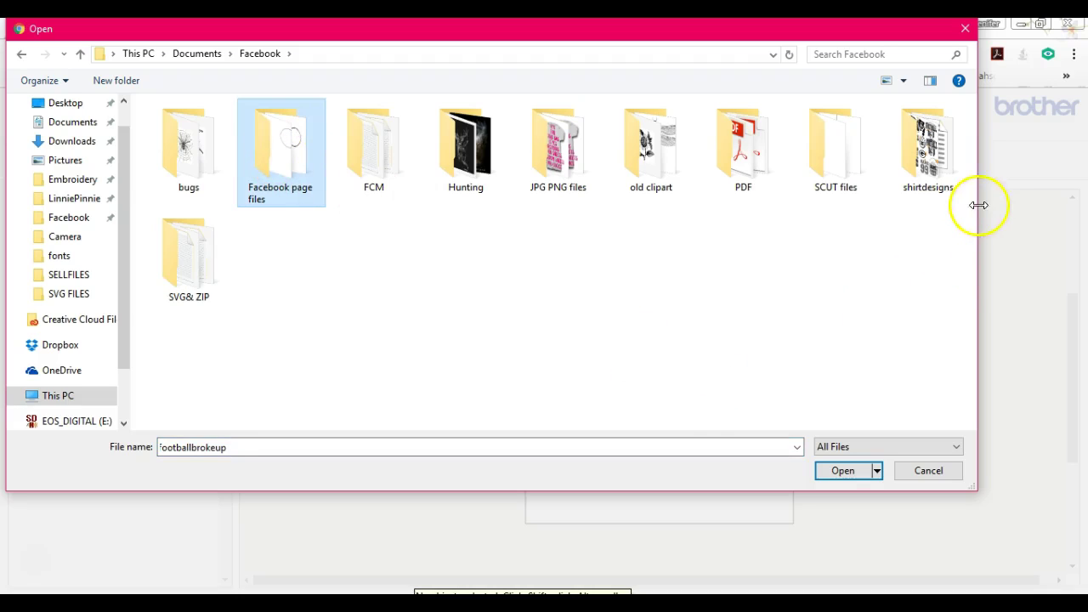
{"action": "double_click", "coordinate": [293, 163]}
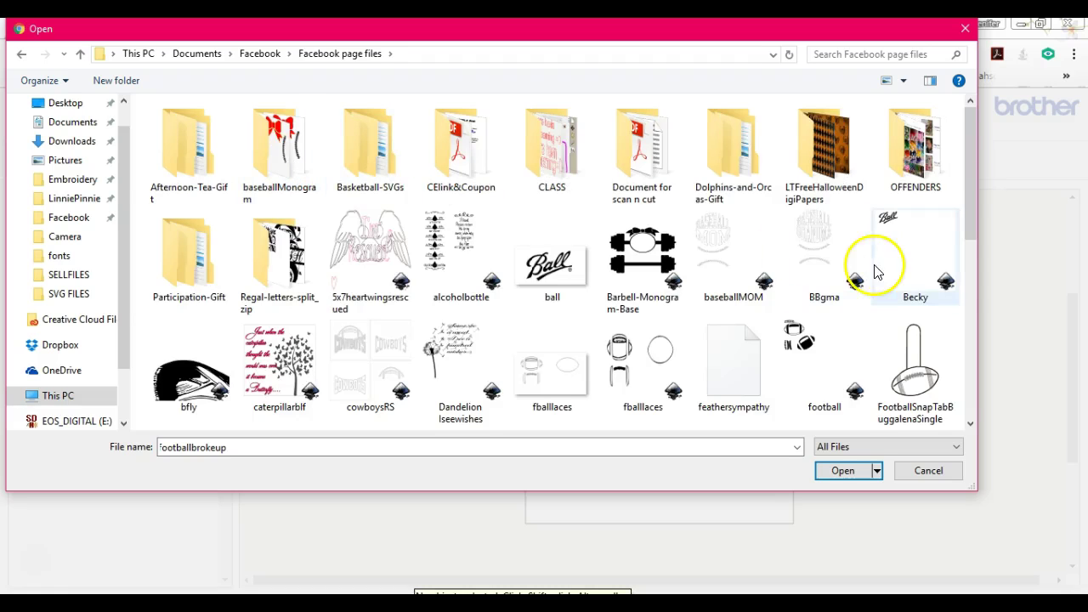
{"action": "left_click_drag", "start_coordinate": [971, 217], "coordinate": [973, 248]}
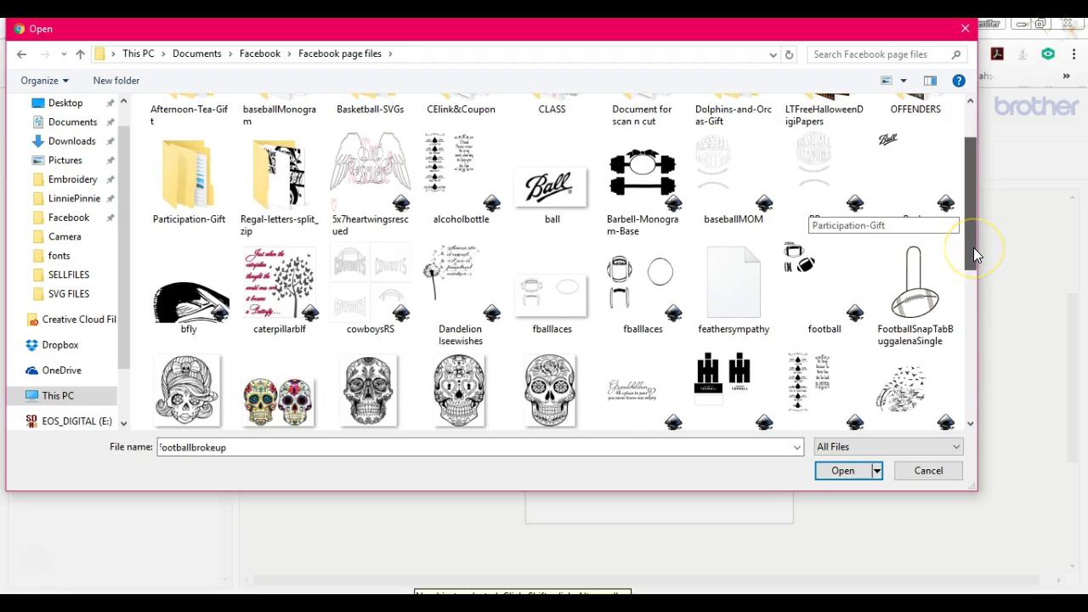
{"action": "left_click", "coordinate": [541, 303]}
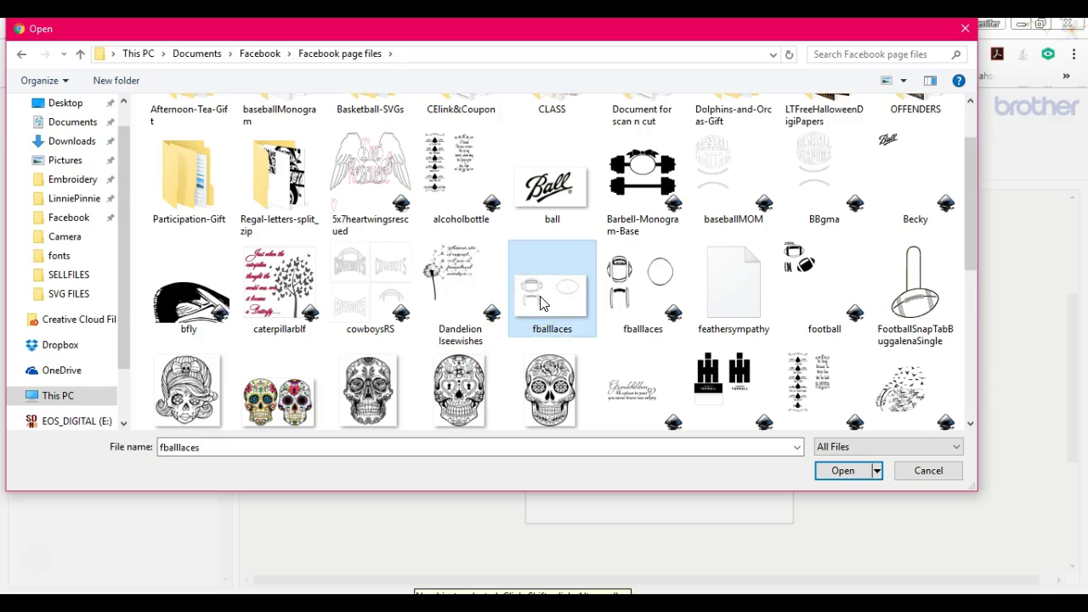
{"action": "double_click", "coordinate": [541, 304]}
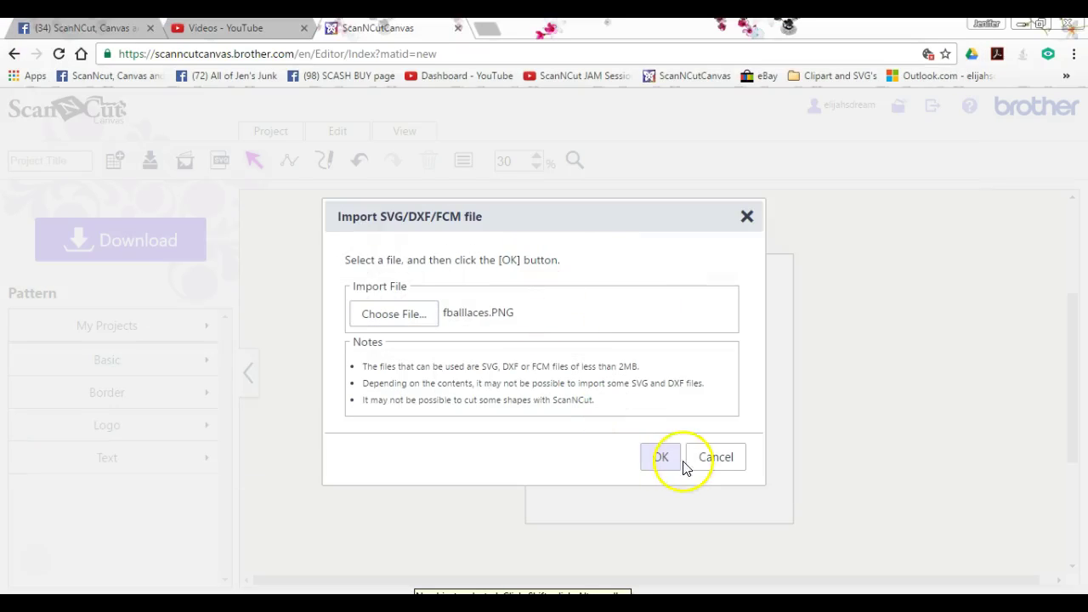
- Choose fballlaces.svg instead and confirm the import onto the mat
{"action": "left_click", "coordinate": [416, 318]}
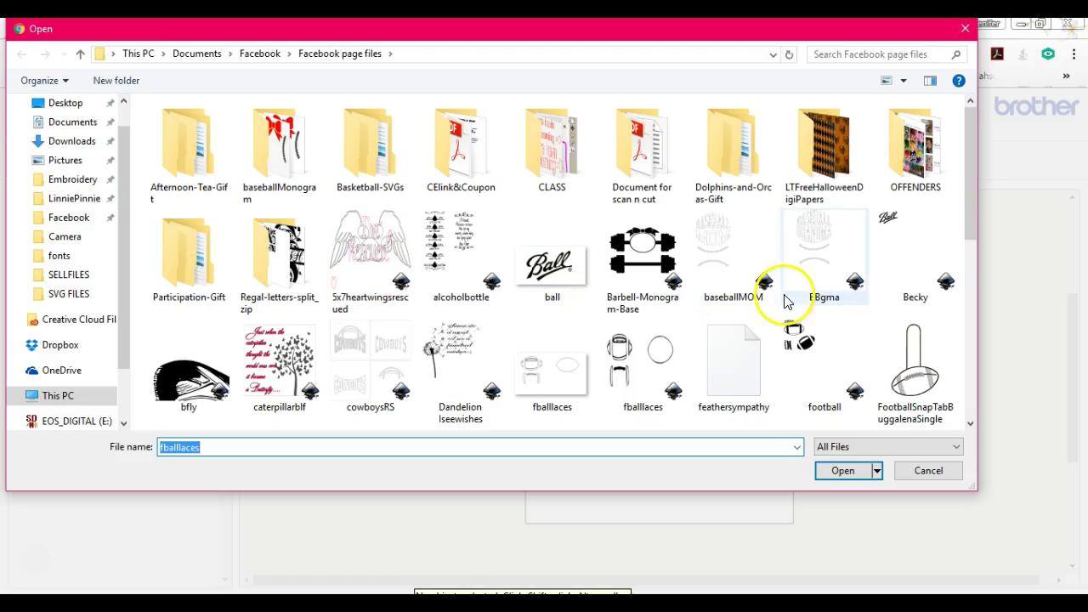
{"action": "left_click", "coordinate": [648, 380]}
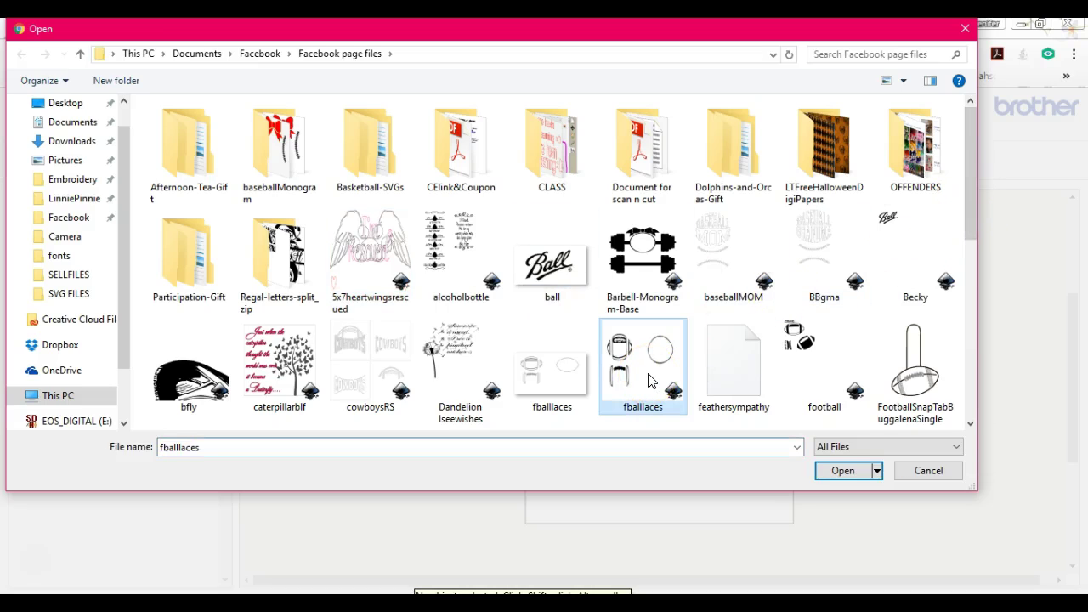
{"action": "double_click", "coordinate": [648, 380]}
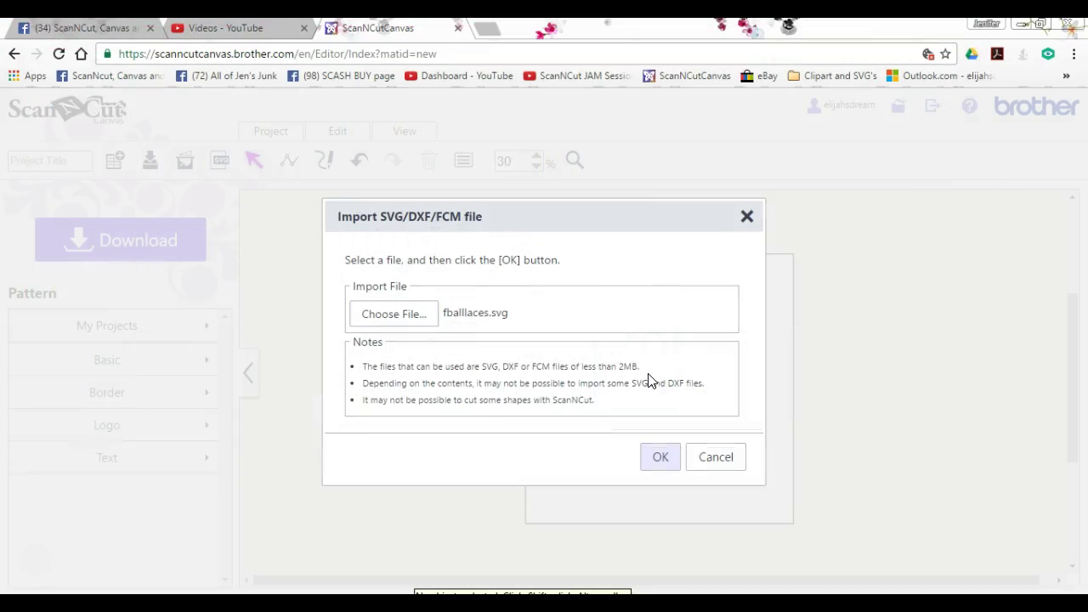
{"action": "left_click", "coordinate": [660, 459]}
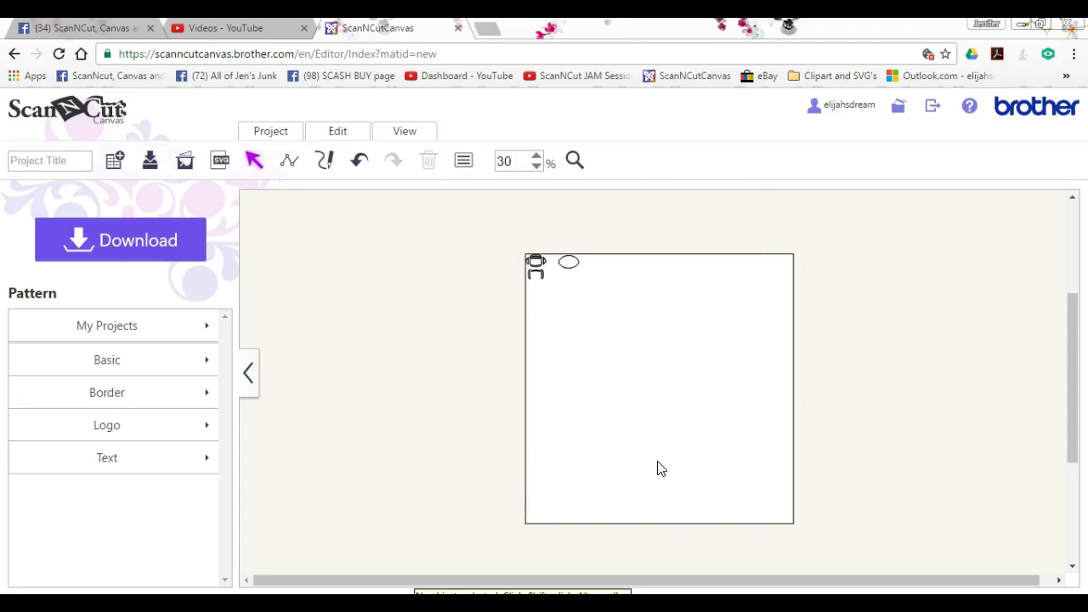
- Show the mat image and enlarge the football design to 7.16 by 11.41 inches
{"action": "left_click", "coordinate": [405, 136]}
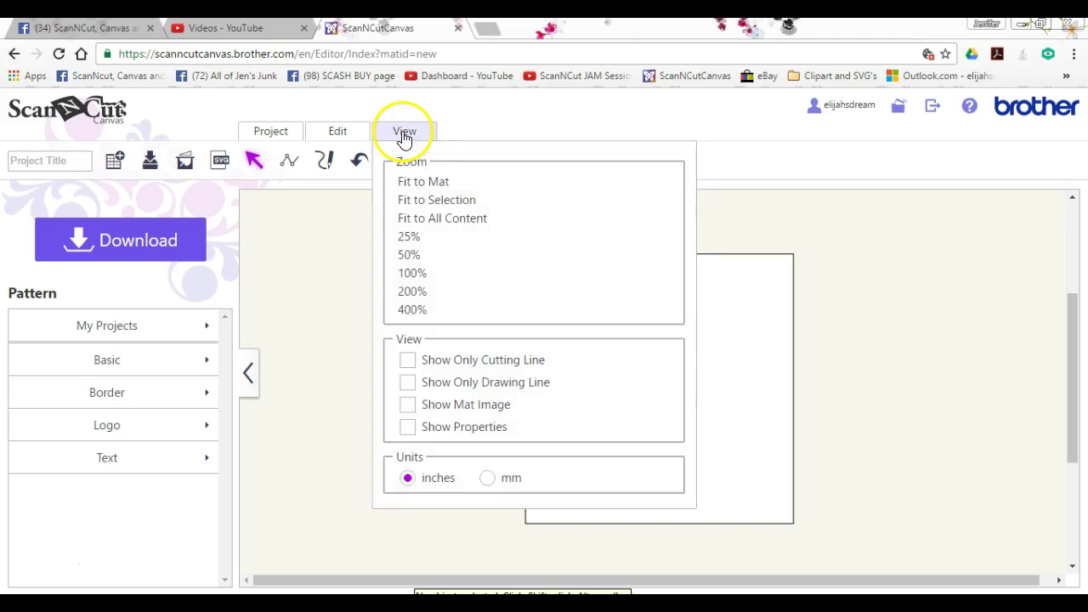
{"action": "left_click", "coordinate": [409, 407]}
{"action": "left_click_drag", "start_coordinate": [513, 235], "coordinate": [594, 304]}
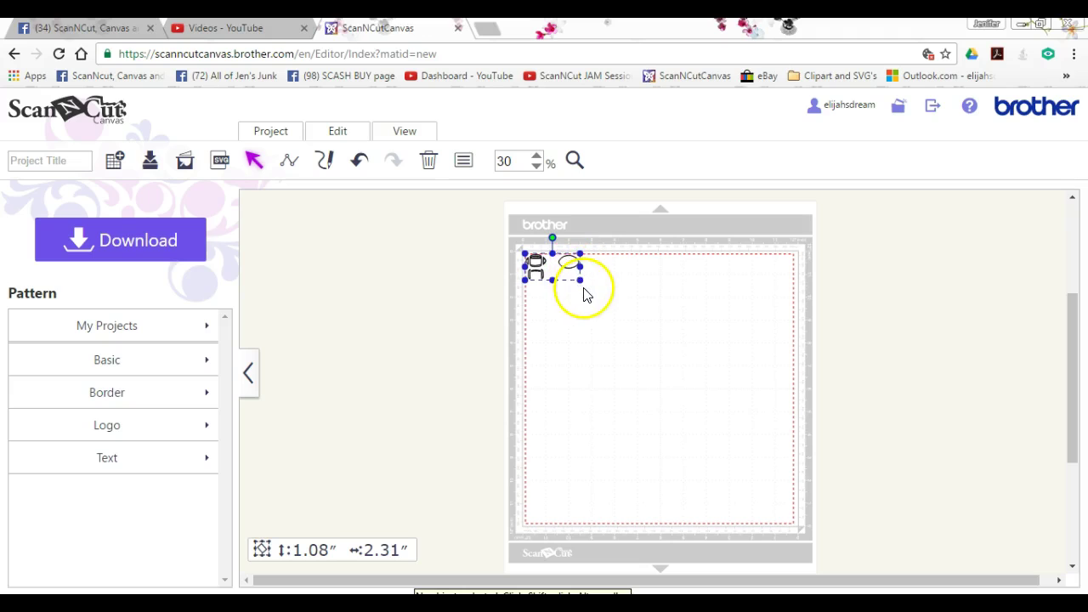
{"action": "left_click_drag", "start_coordinate": [683, 354], "coordinate": [786, 459]}
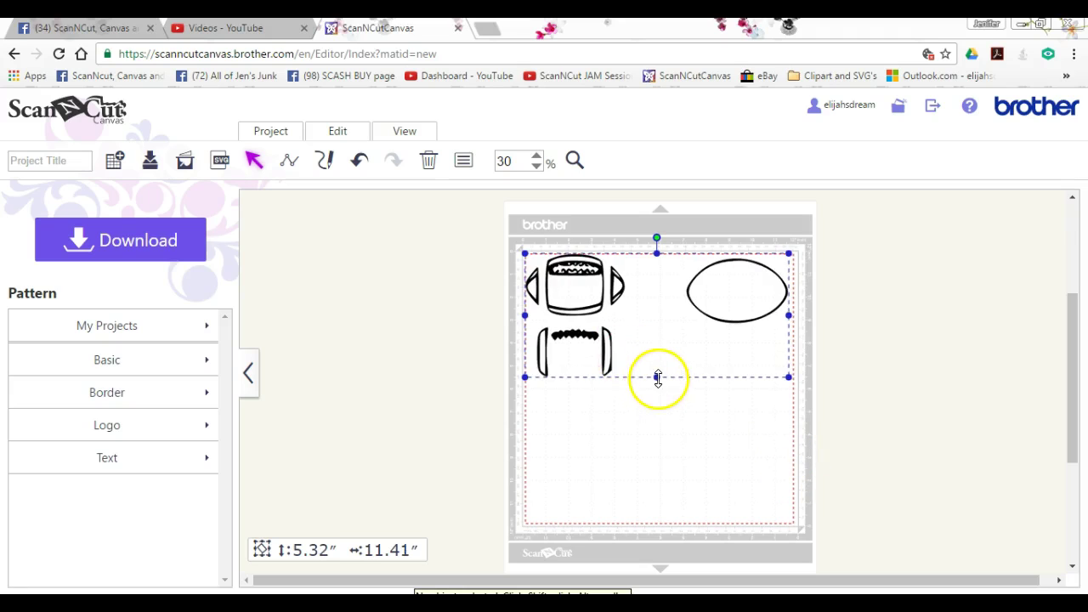
{"action": "left_click_drag", "start_coordinate": [655, 377], "coordinate": [668, 428]}
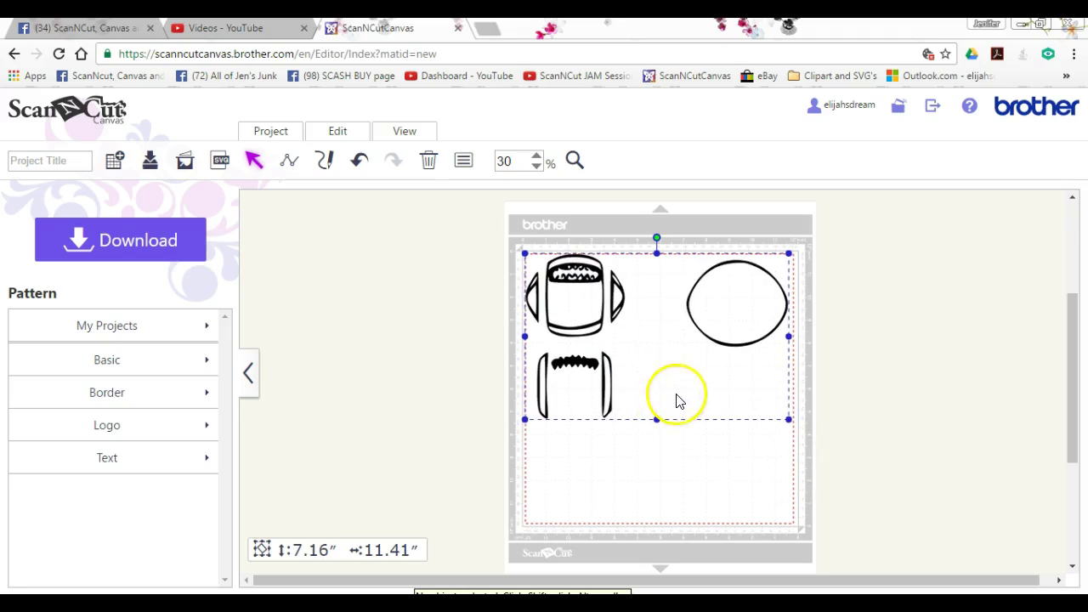